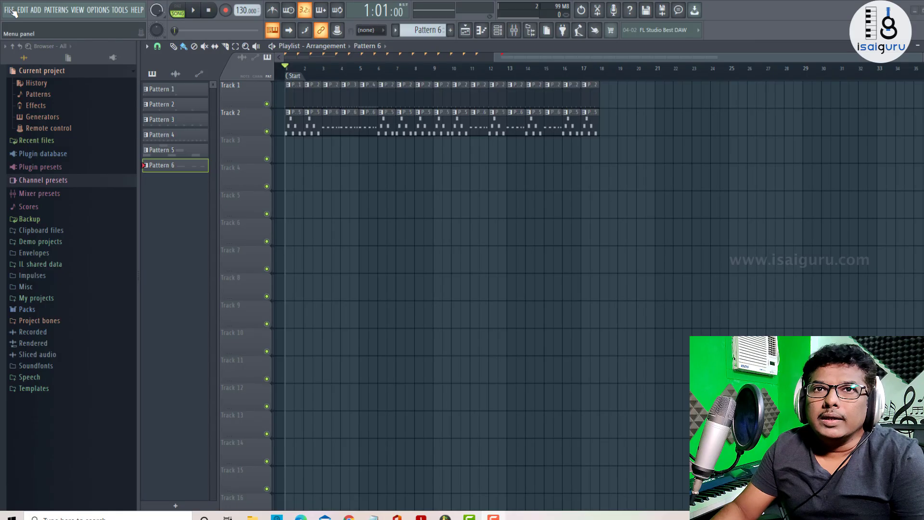
- Start a new Basic 808 with limiter project, discarding changes to the old one, and restore the playlist window from its maximized size
{"action": "left_click", "coordinate": [9, 9]}
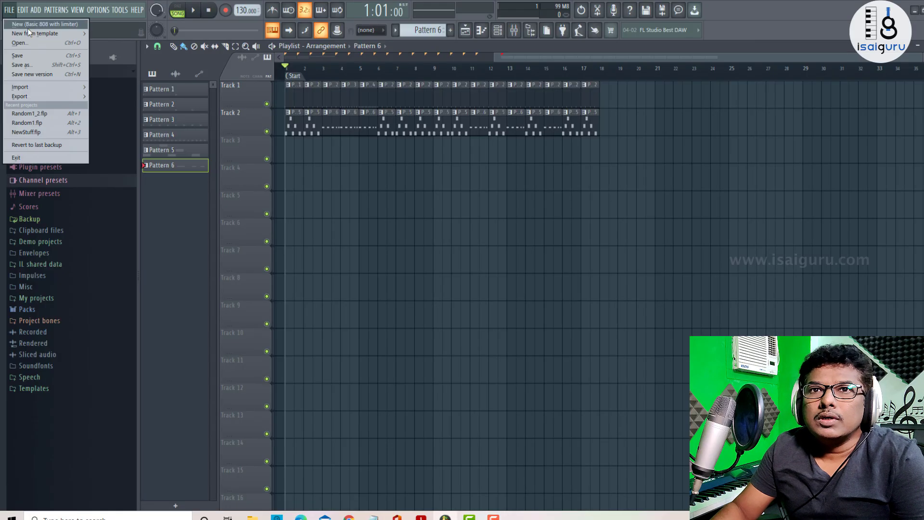
{"action": "mouse_move", "coordinate": [41, 33]}
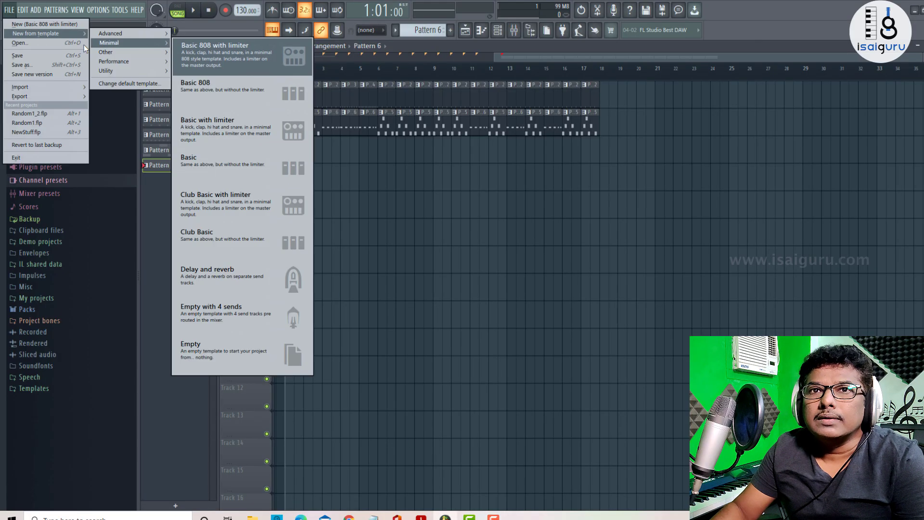
{"action": "left_click", "coordinate": [41, 24]}
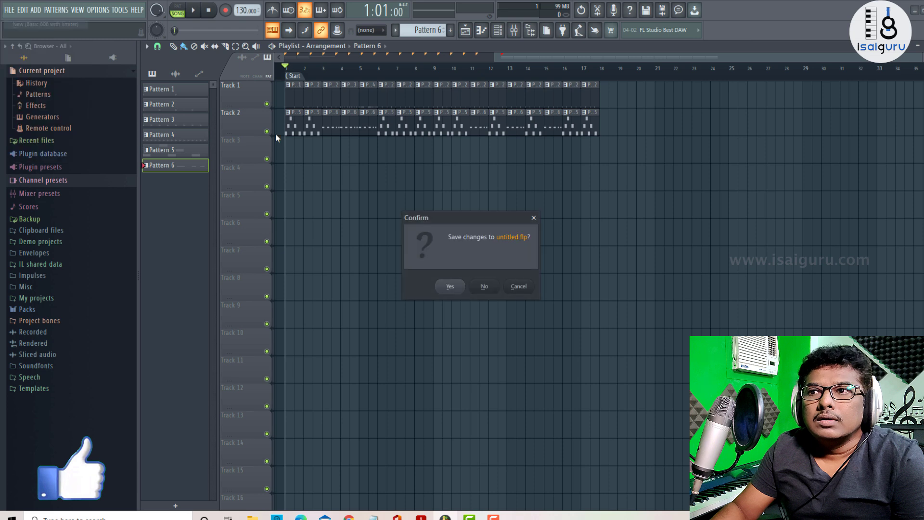
{"action": "left_click", "coordinate": [484, 287]}
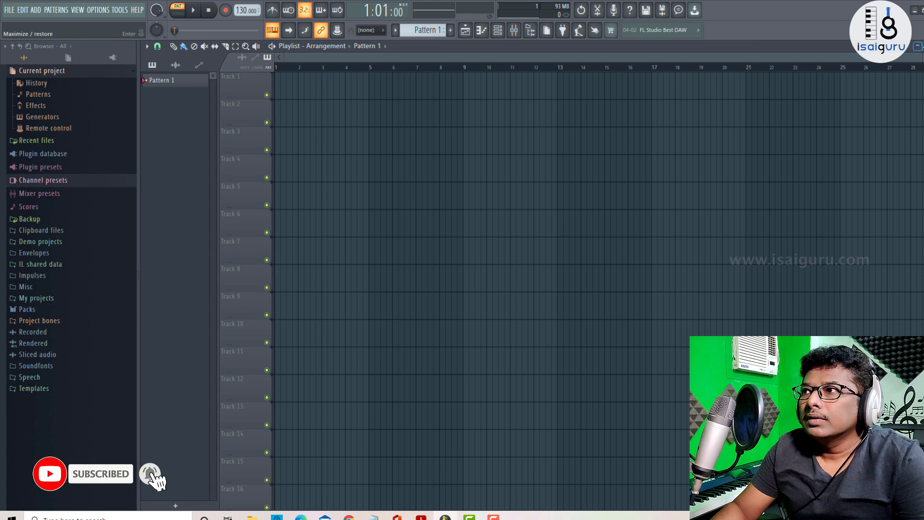
{"action": "left_click", "coordinate": [918, 47]}
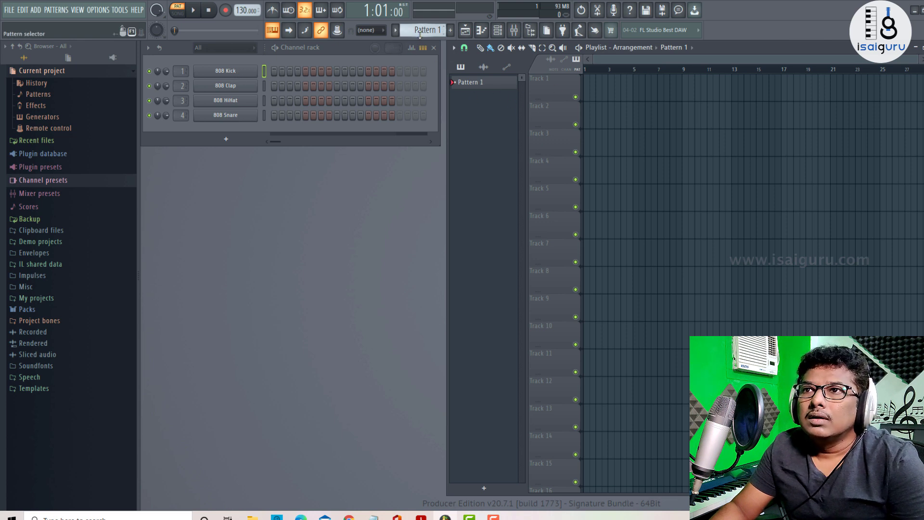
- Fill each 8 steps of the 808 Kick channel in Pattern 1, then play and stop the pattern
{"action": "right_click", "coordinate": [247, 72]}
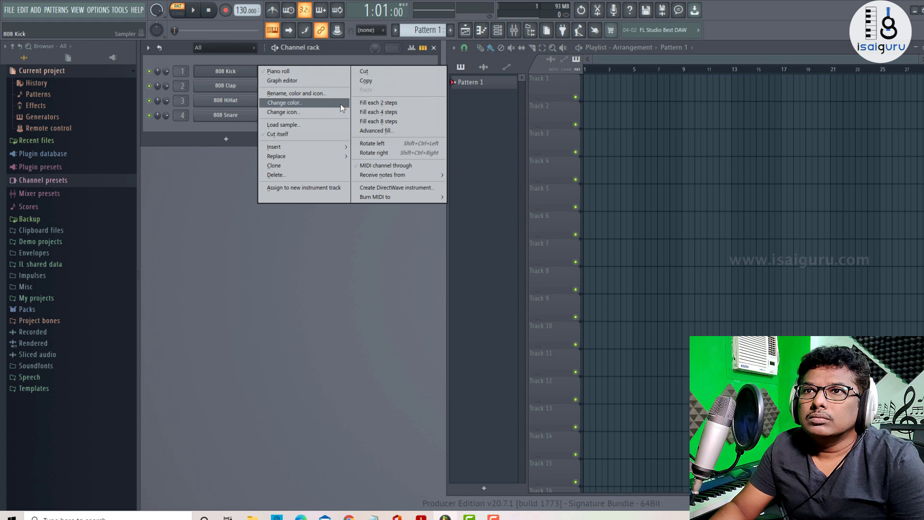
{"action": "left_click", "coordinate": [402, 122]}
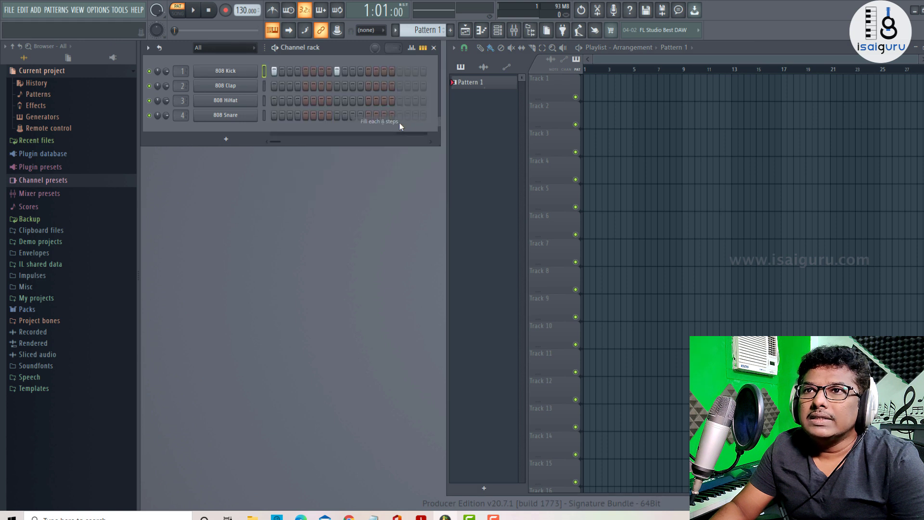
{"action": "left_click", "coordinate": [197, 12]}
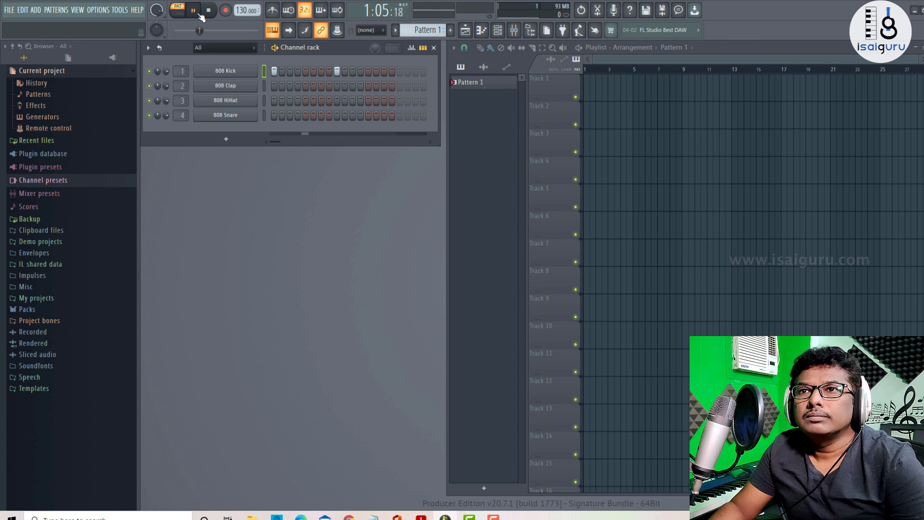
{"action": "left_click", "coordinate": [209, 11]}
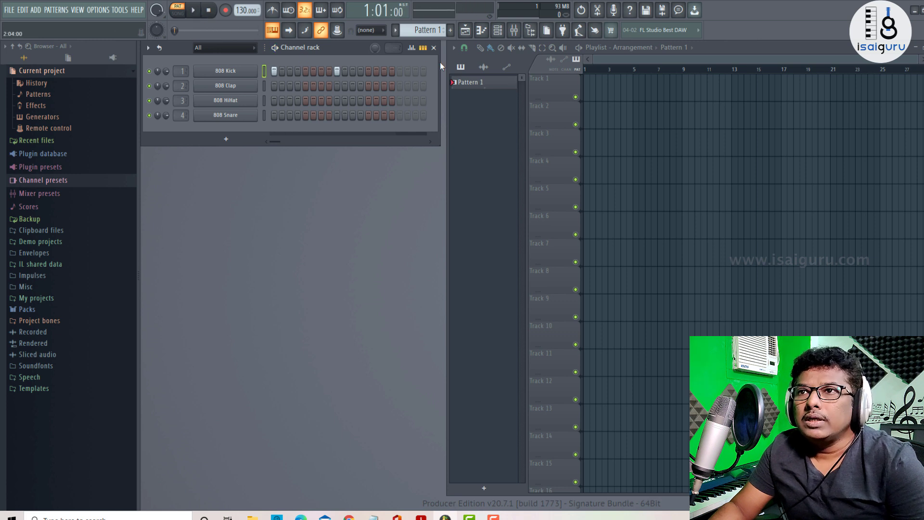
- Create Pattern 2 and fill each 4 steps of its 808 Kick channel
{"action": "scroll", "coordinate": [419, 30], "scroll_direction": "down", "scroll_amount": 1}
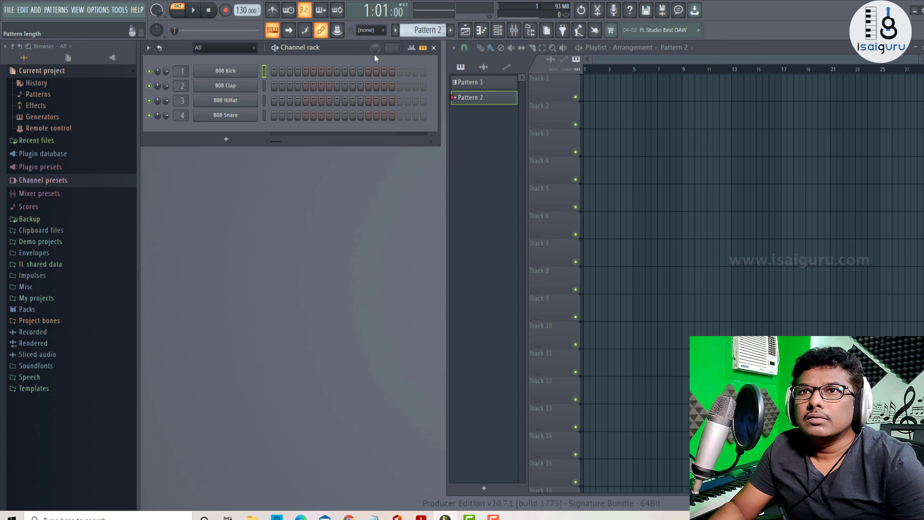
{"action": "right_click", "coordinate": [251, 72]}
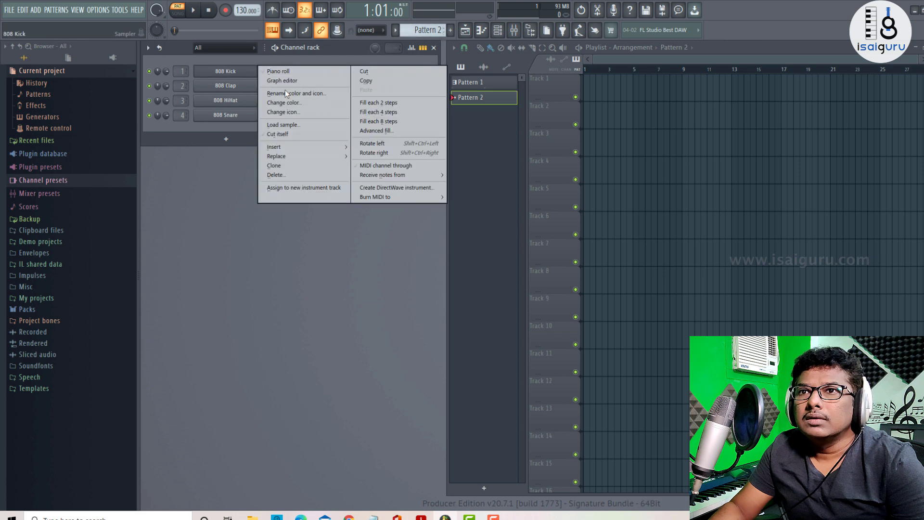
{"action": "left_click", "coordinate": [403, 116]}
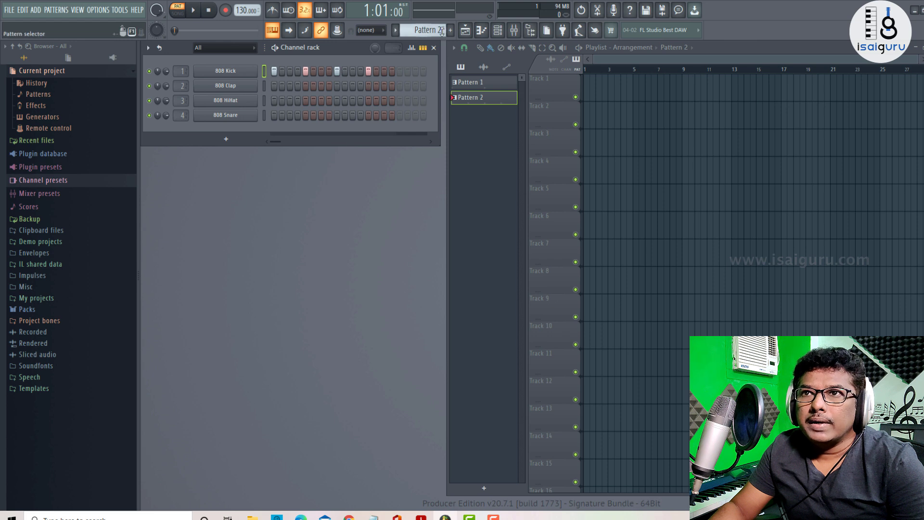
- Create Pattern 3 and fill each 2 steps of its 808 Kick channel
{"action": "left_click_drag", "start_coordinate": [422, 28], "coordinate": [421, 23]}
{"action": "right_click", "coordinate": [235, 73]}
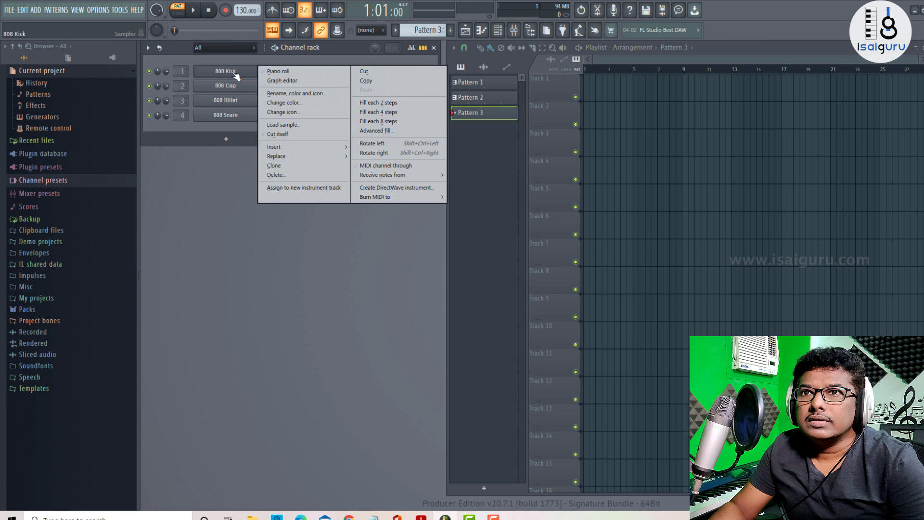
{"action": "left_click", "coordinate": [400, 106]}
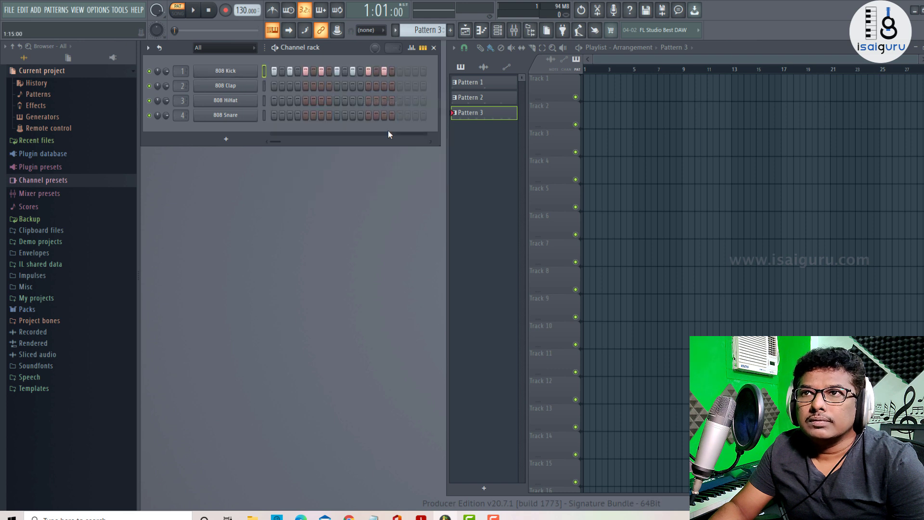
- Play Patterns 1, 2 and 3 one after another to compare their kick rhythms, then stop playback
{"action": "left_click", "coordinate": [491, 84]}
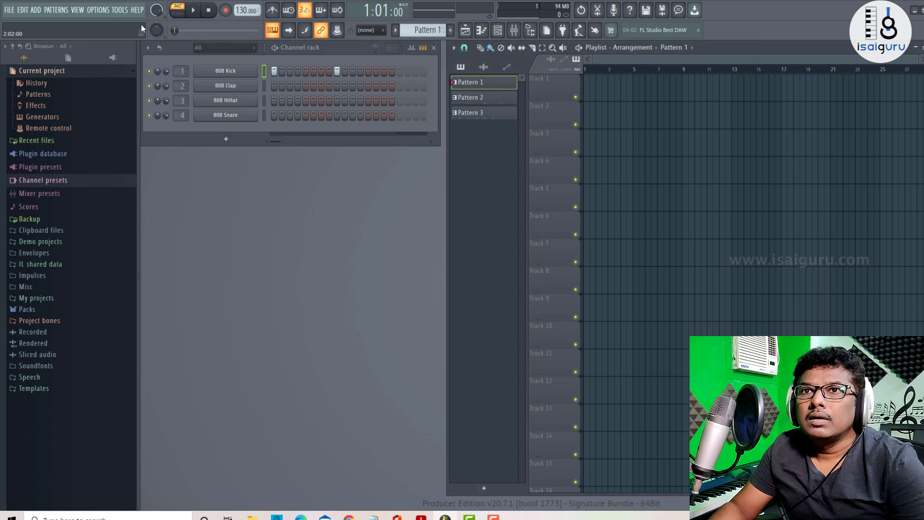
{"action": "left_click", "coordinate": [194, 10]}
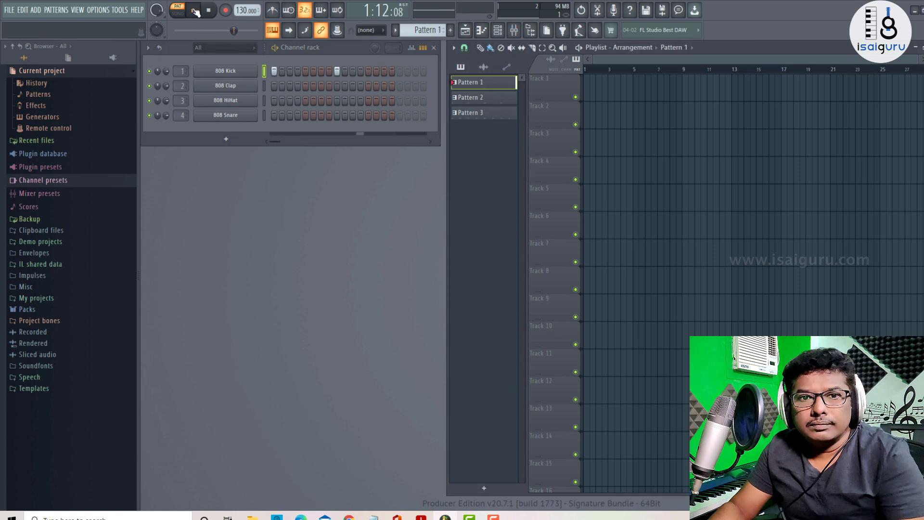
{"action": "key", "text": "space"}
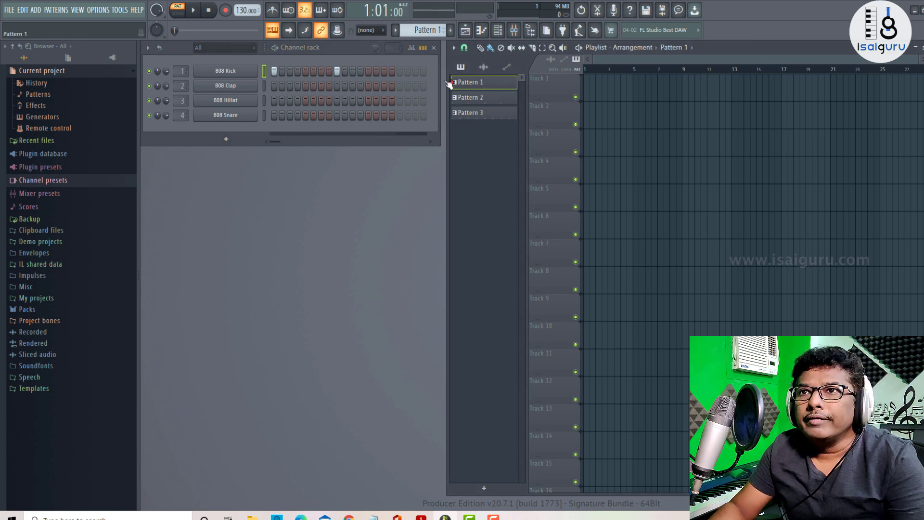
{"action": "left_click", "coordinate": [477, 97]}
{"action": "key", "text": "space"}
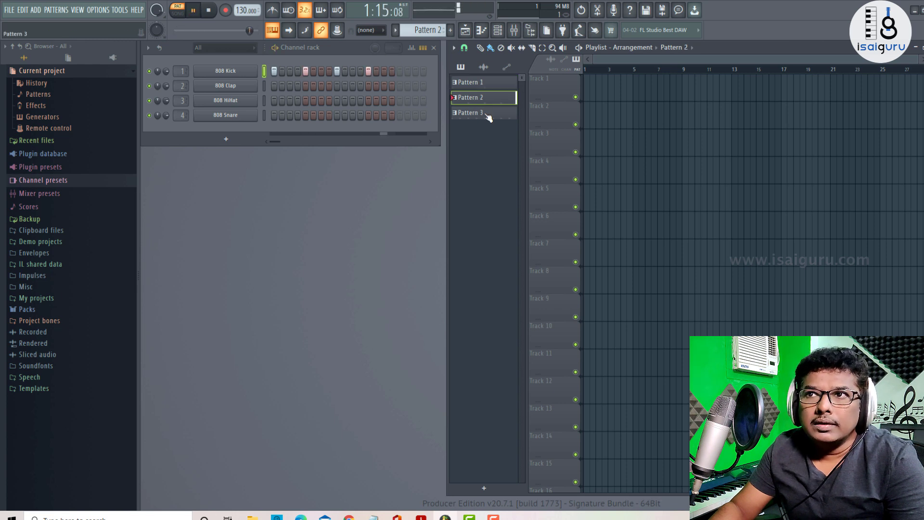
{"action": "left_click", "coordinate": [487, 113]}
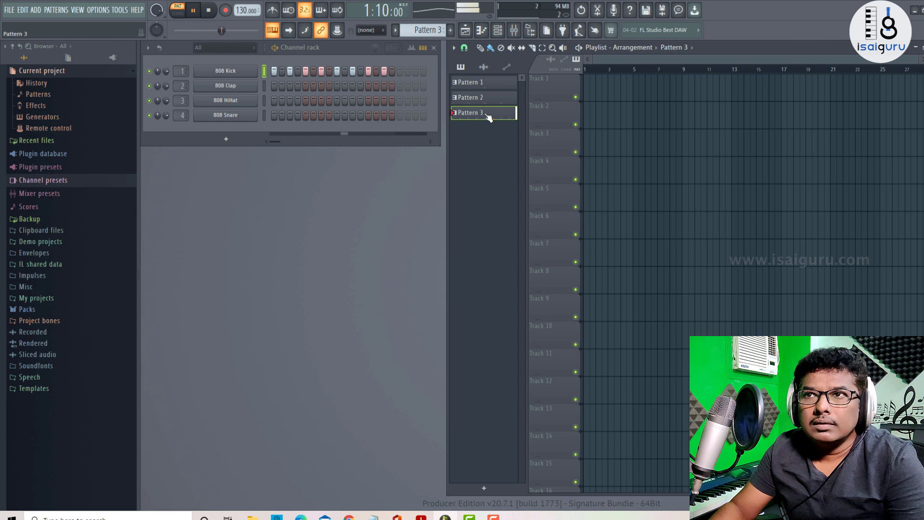
{"action": "key", "text": "space"}
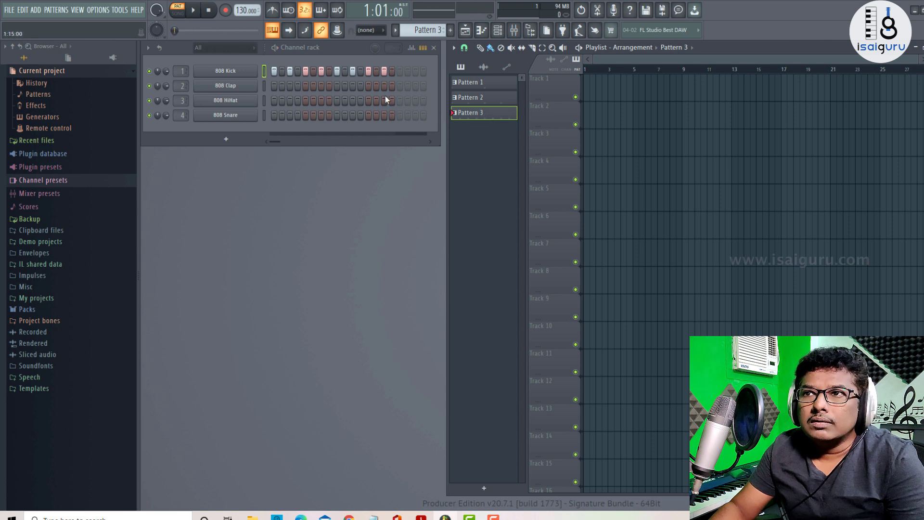
- Create Pattern 4, enable all 16 steps of its 808 Kick channel, and play it back
{"action": "left_click", "coordinate": [450, 30]}
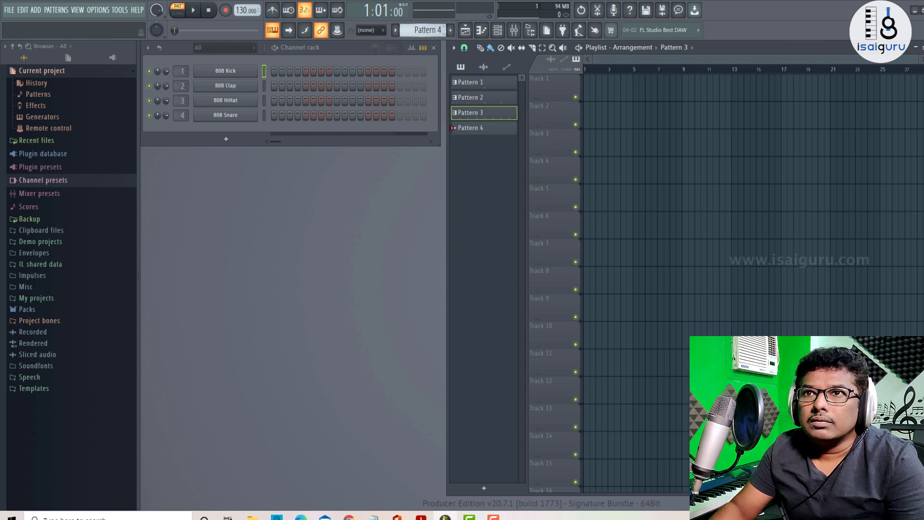
{"action": "left_click_drag", "start_coordinate": [276, 71], "coordinate": [322, 72]}
{"action": "left_click_drag", "start_coordinate": [385, 74], "coordinate": [392, 72]}
{"action": "key", "text": "space"}
{"action": "key", "text": "space"}
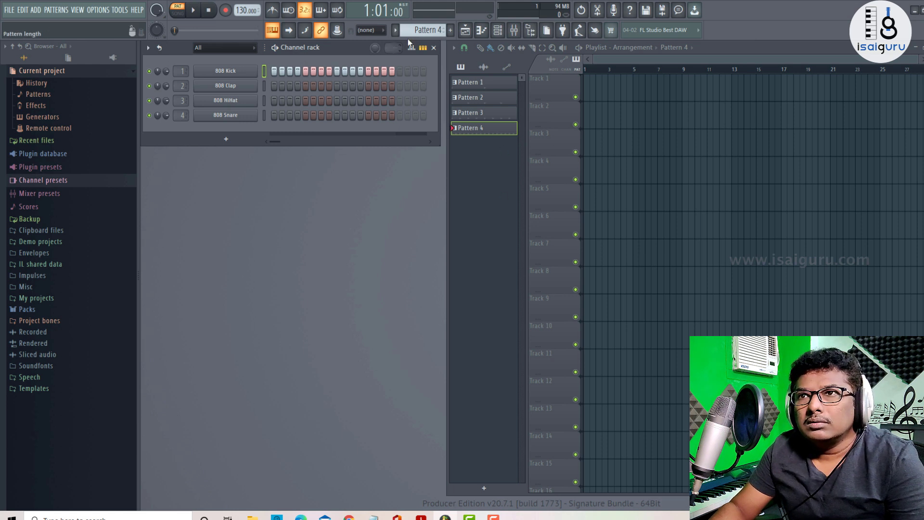
- Create Pattern 5, add a BooBass instrument channel, and close the instrument's window
{"action": "left_click", "coordinate": [450, 30]}
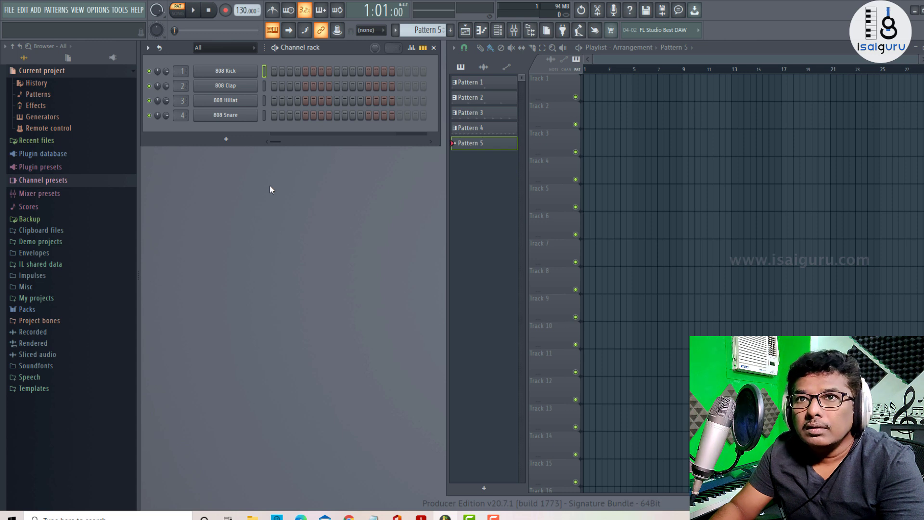
{"action": "left_click", "coordinate": [226, 140]}
{"action": "mouse_move", "coordinate": [241, 399]}
{"action": "mouse_move", "coordinate": [248, 379]}
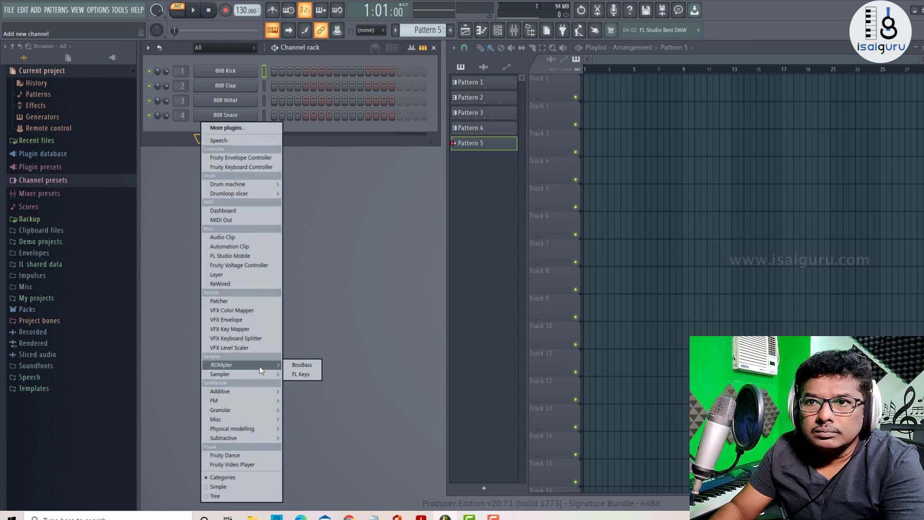
{"action": "left_click", "coordinate": [302, 365]}
{"action": "left_click_drag", "start_coordinate": [257, 132], "coordinate": [279, 233]}
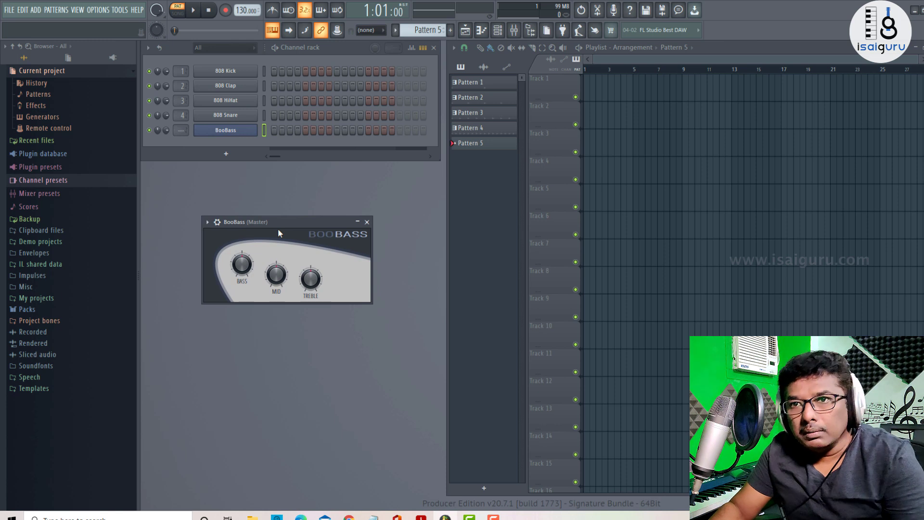
{"action": "left_click", "coordinate": [366, 222]}
- In BooBass's piano roll, enter six consecutive notes F4, G4, A4, G4, A4 and F4 from the start of bar 1
{"action": "right_click", "coordinate": [246, 130]}
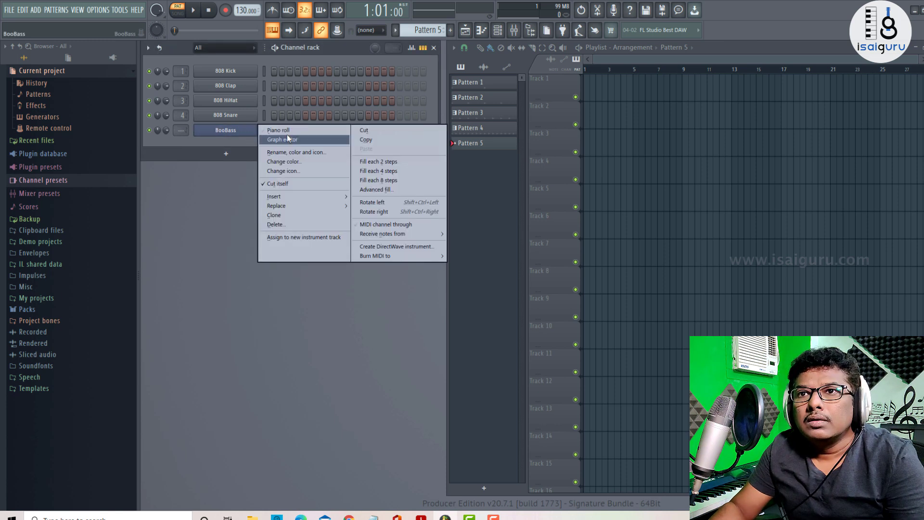
{"action": "left_click", "coordinate": [279, 130]}
{"action": "scroll", "coordinate": [229, 353], "scroll_direction": "down", "scroll_amount": 3}
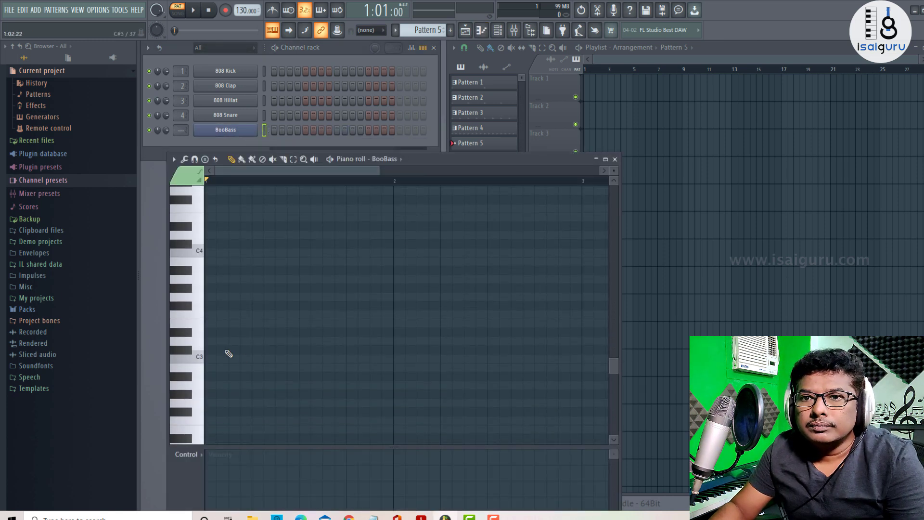
{"action": "scroll", "coordinate": [248, 361], "scroll_direction": "up", "scroll_amount": 5}
{"action": "left_click", "coordinate": [214, 341]}
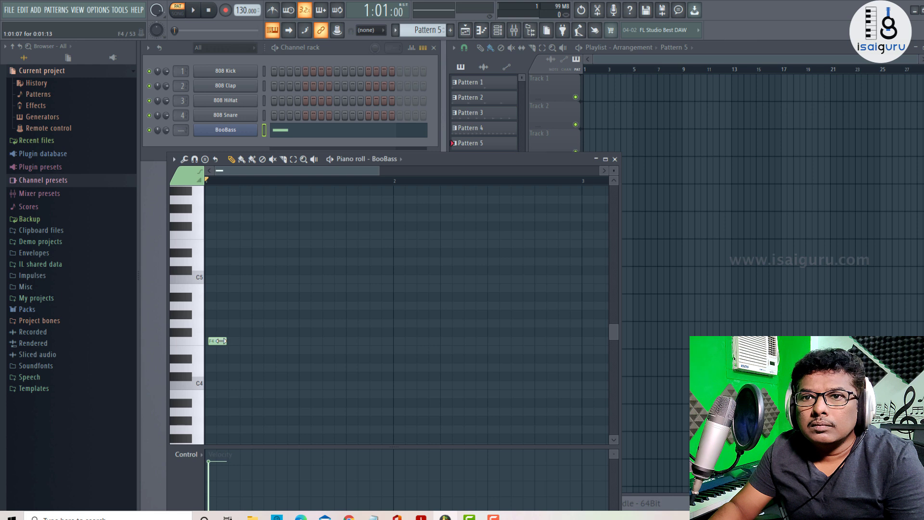
{"action": "left_click_drag", "start_coordinate": [223, 342], "coordinate": [215, 343]}
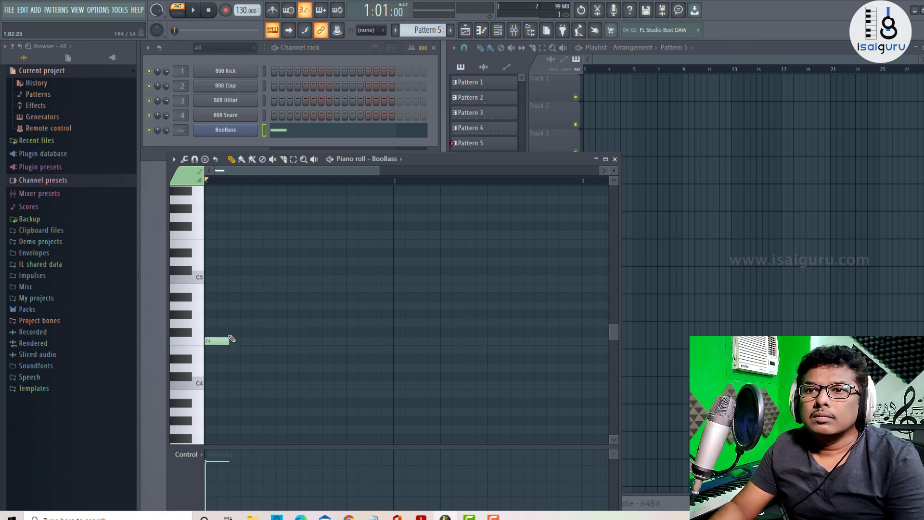
{"action": "left_click", "coordinate": [233, 324]}
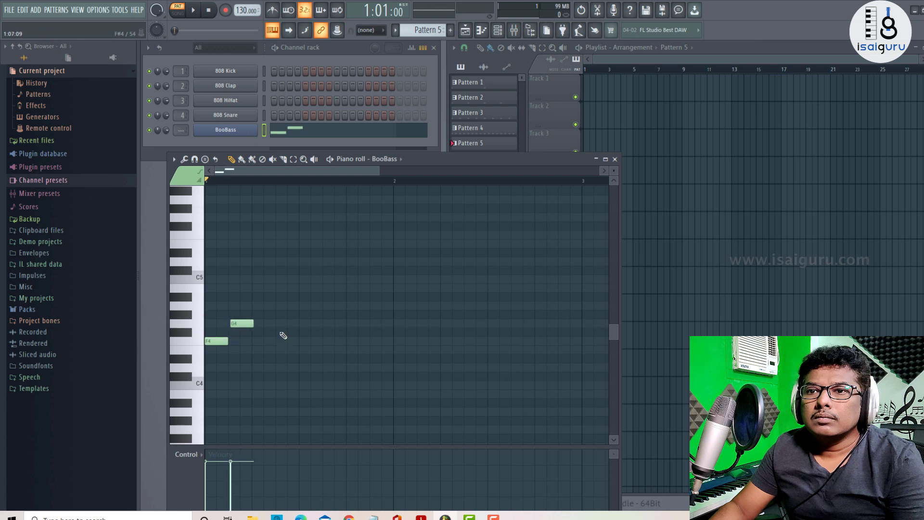
{"action": "left_click", "coordinate": [255, 306]}
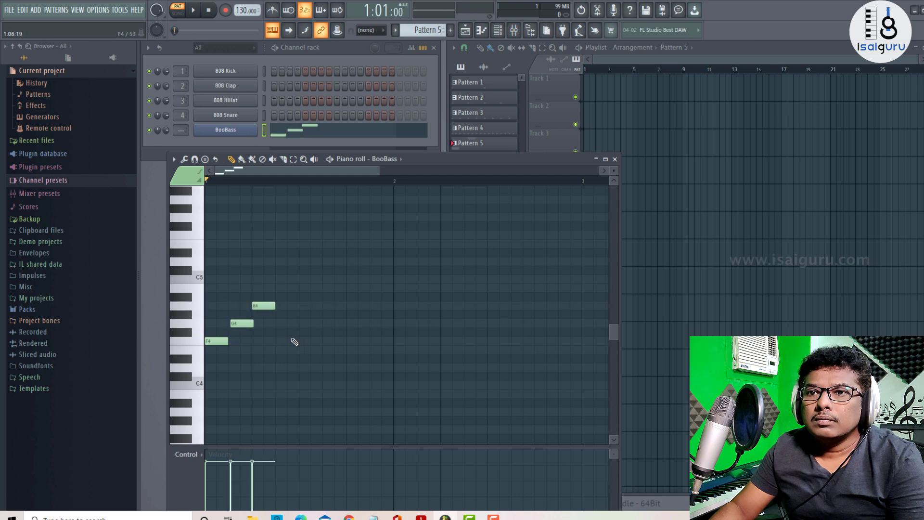
{"action": "left_click", "coordinate": [278, 324]}
{"action": "left_click", "coordinate": [302, 306]}
{"action": "left_click", "coordinate": [325, 341]}
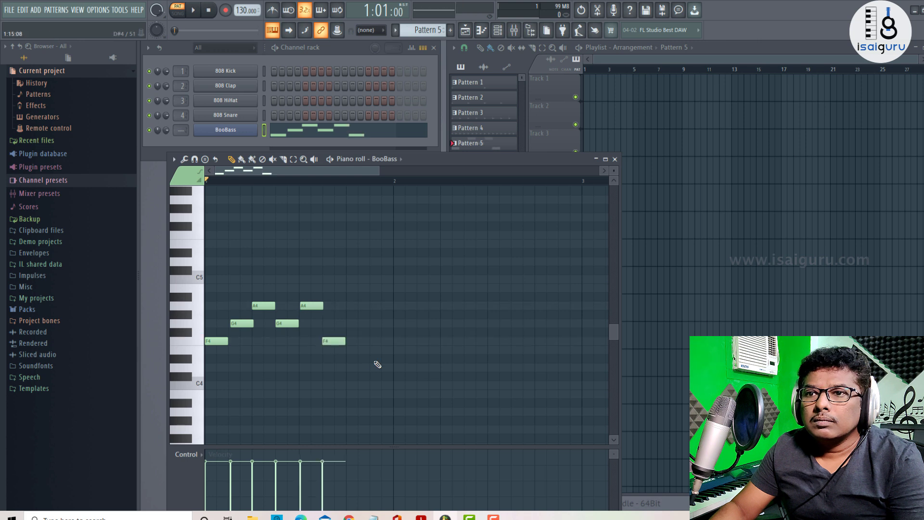
- Play Pattern 5's BooBass melody, lower its third note to F4, raise the fourth to A4, and play it again briefly
{"action": "key", "text": "space"}
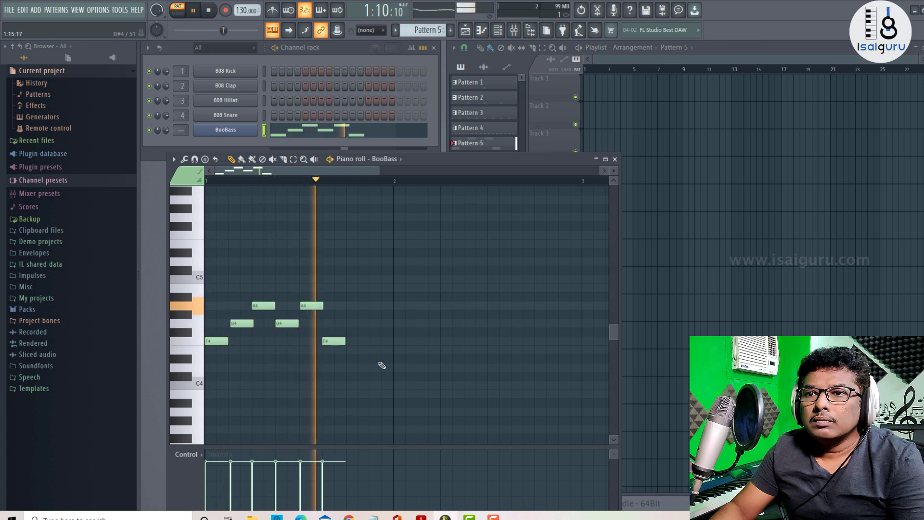
{"action": "left_click_drag", "start_coordinate": [263, 306], "coordinate": [262, 346]}
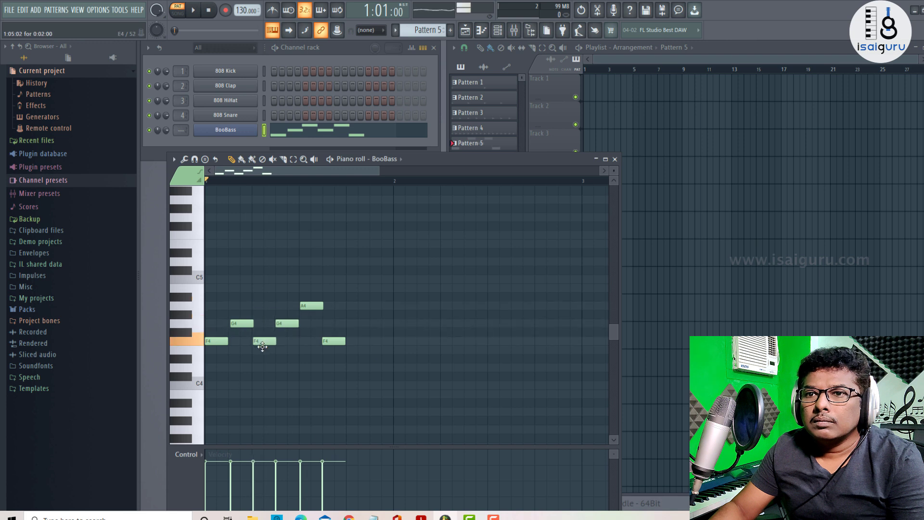
{"action": "left_click", "coordinate": [286, 325]}
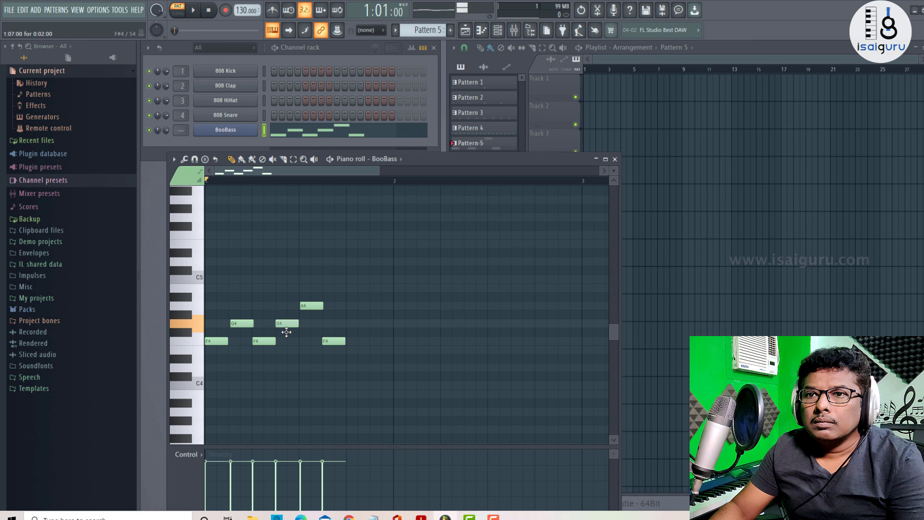
{"action": "left_click_drag", "start_coordinate": [287, 325], "coordinate": [288, 308]}
{"action": "key", "text": "space"}
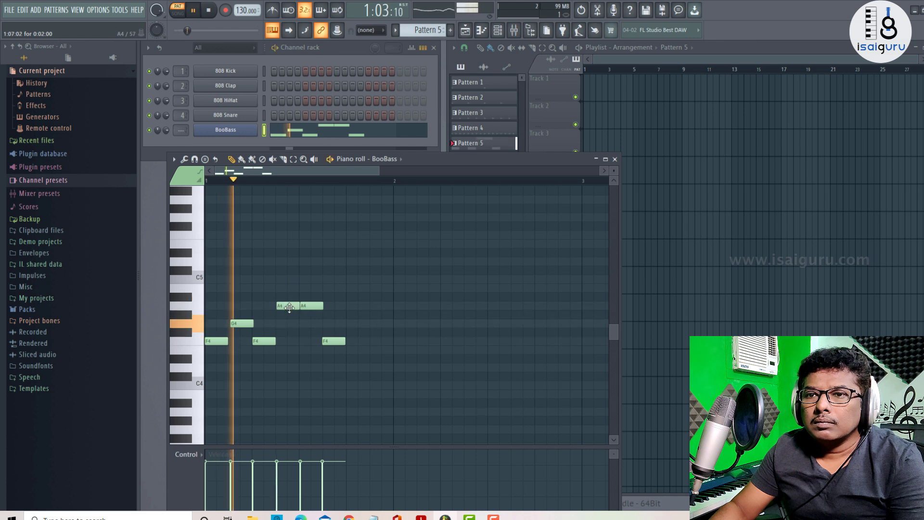
{"action": "key", "text": "space"}
- Lower the fifth BooBass note to F4, shift the last F4 slightly later to leave a gap, and audition the melody
{"action": "left_click_drag", "start_coordinate": [309, 306], "coordinate": [309, 342]}
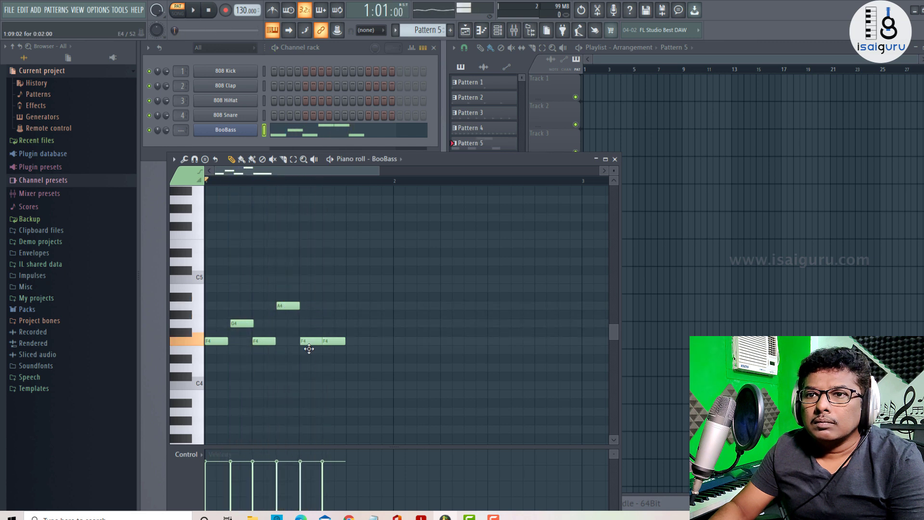
{"action": "key", "text": "space"}
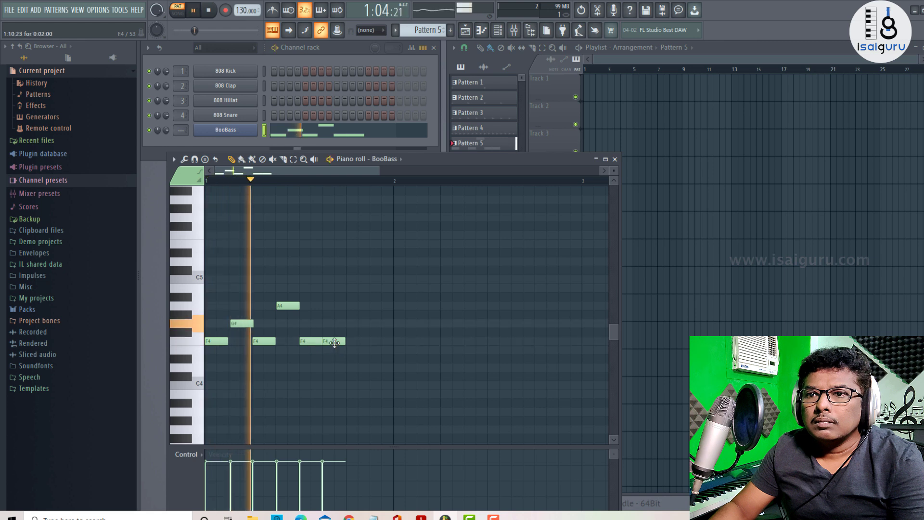
{"action": "left_click_drag", "start_coordinate": [335, 343], "coordinate": [358, 345]}
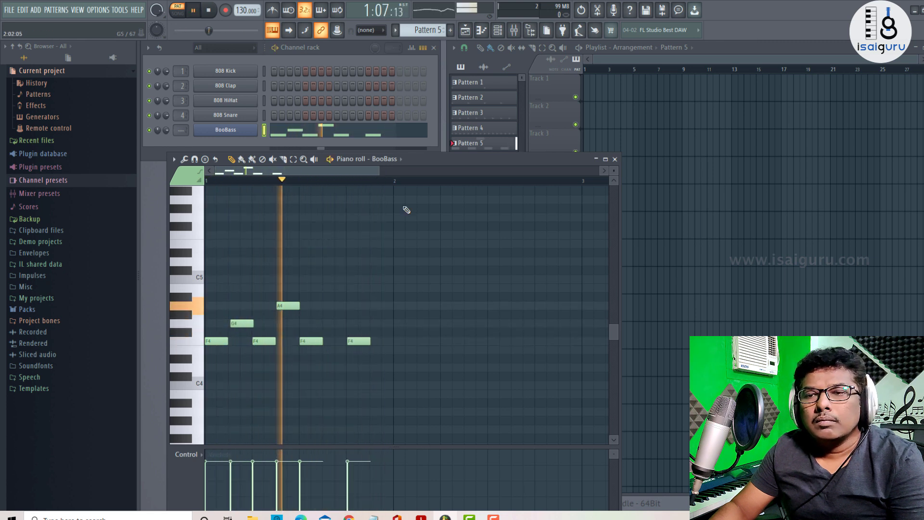
{"action": "key", "text": "space"}
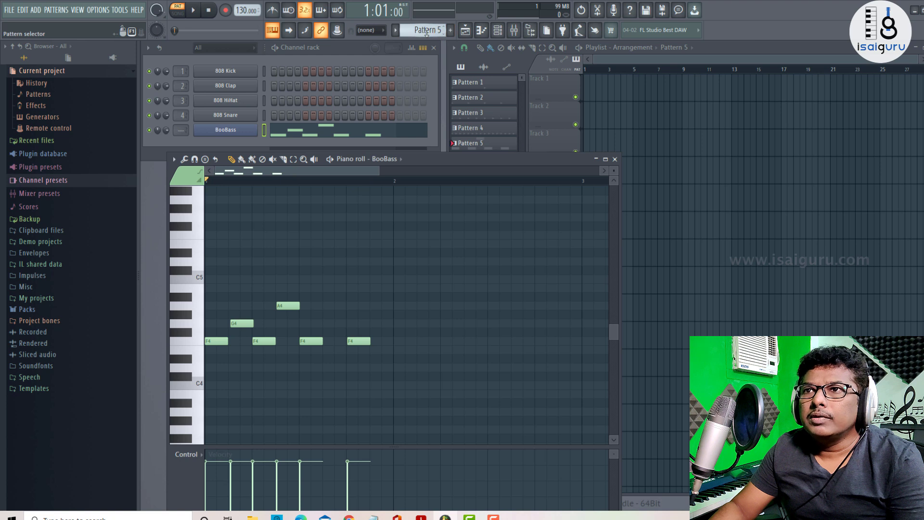
- Create Pattern 6 and enter four evenly spaced F4 notes across bar 1 in BooBass's piano roll
{"action": "scroll", "coordinate": [427, 32], "scroll_direction": "down", "scroll_amount": 1}
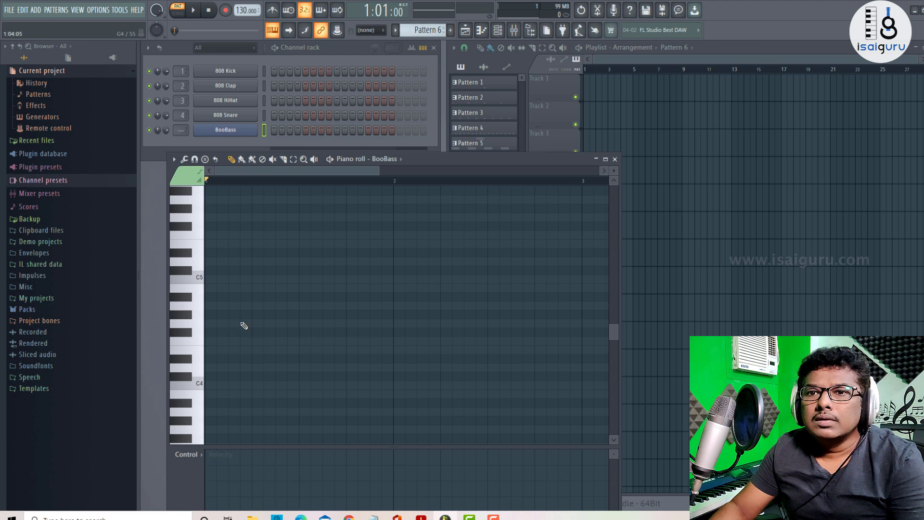
{"action": "left_click", "coordinate": [212, 341]}
{"action": "left_click", "coordinate": [259, 342]}
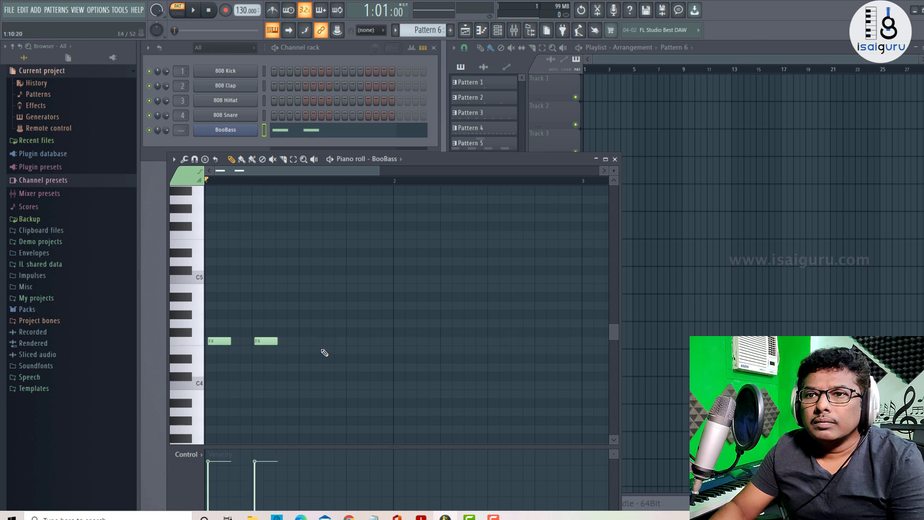
{"action": "left_click", "coordinate": [307, 342]}
{"action": "left_click", "coordinate": [355, 342]}
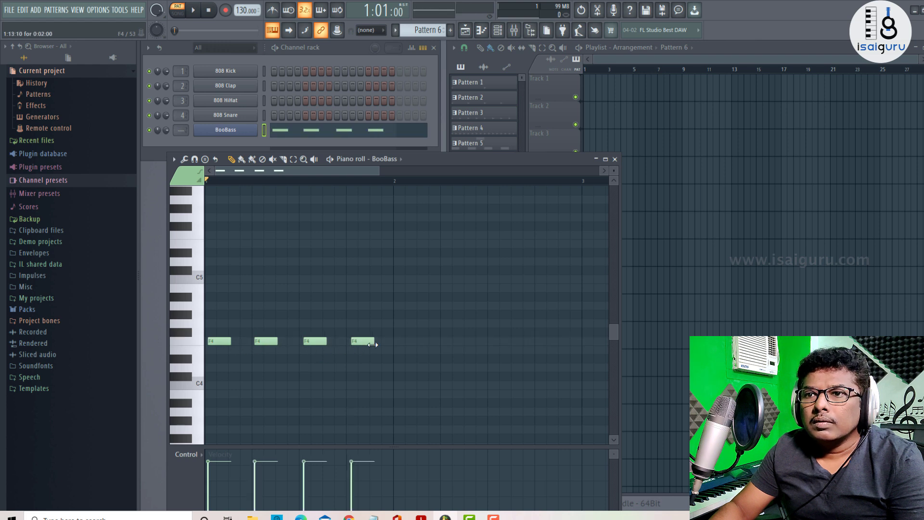
- Rework Pattern 6 into two long and four short F4 notes, audition it, and close the piano roll
{"action": "left_click", "coordinate": [372, 342]}
{"action": "left_click_drag", "start_coordinate": [351, 342], "coordinate": [304, 341]}
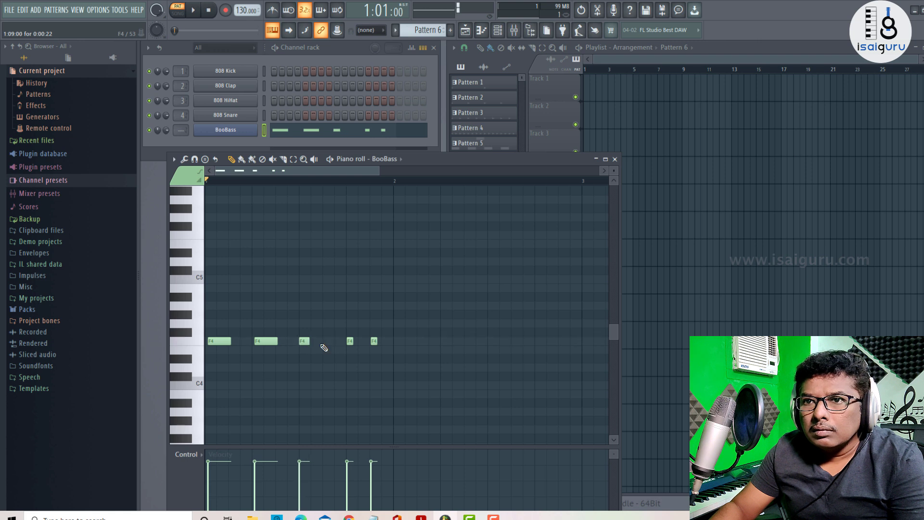
{"action": "left_click", "coordinate": [331, 342]}
{"action": "key", "text": "space"}
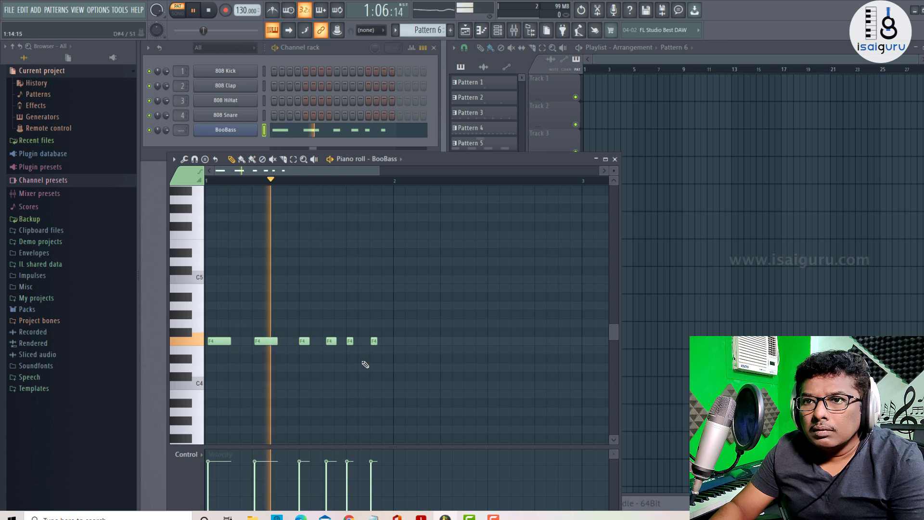
{"action": "key", "text": "space"}
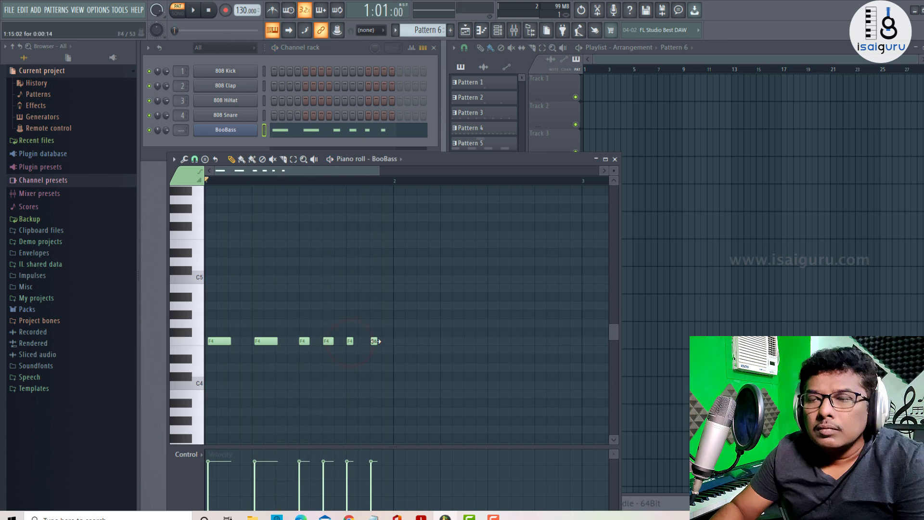
{"action": "key", "text": "space"}
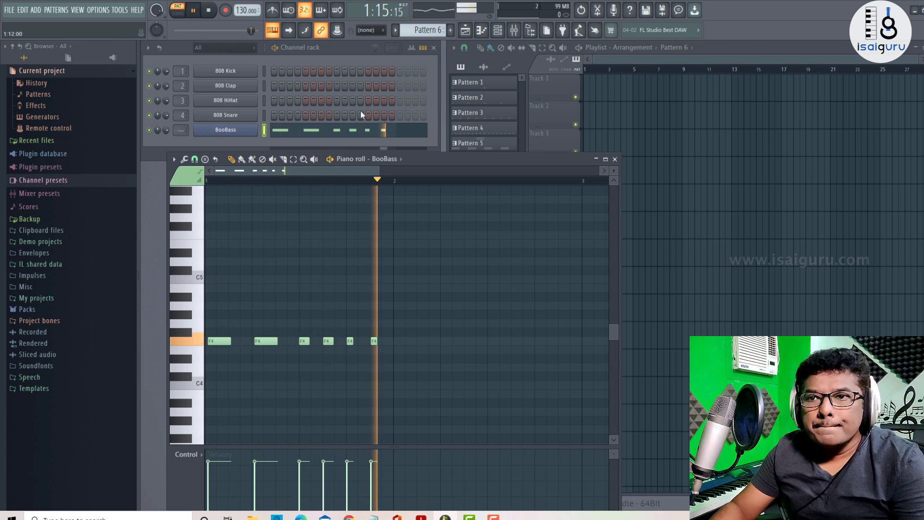
{"action": "key", "text": "space"}
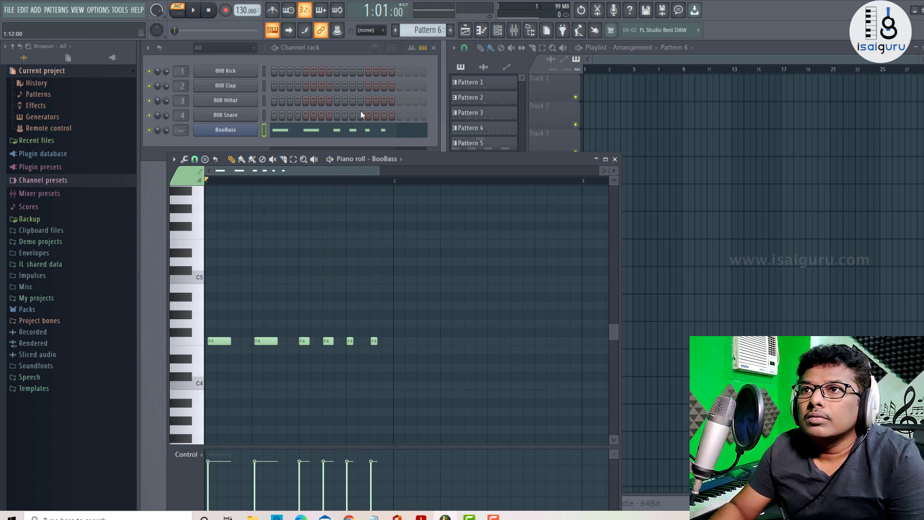
{"action": "left_click", "coordinate": [615, 160]}
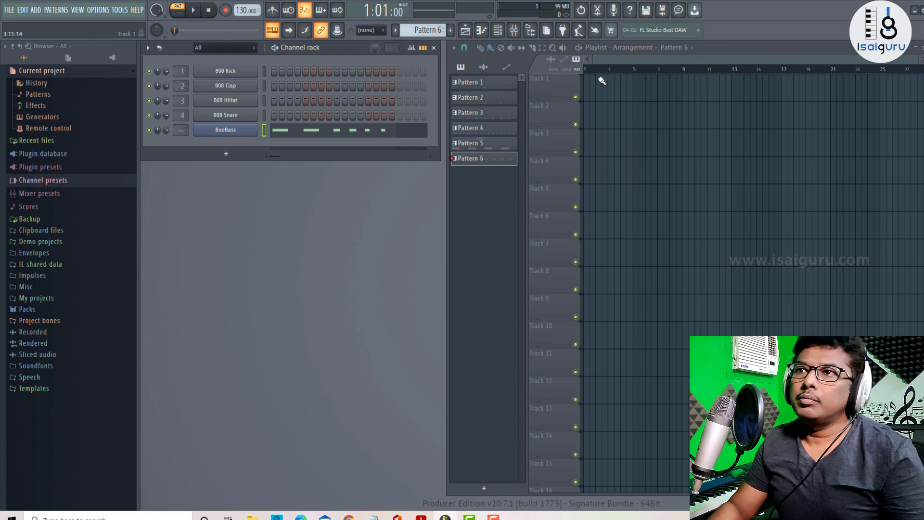
- Paint Pattern 1 across the first eight bars of Track 1, play it in Song mode, and delete those clips
{"action": "left_click", "coordinate": [491, 83]}
{"action": "left_click_drag", "start_coordinate": [593, 85], "coordinate": [679, 85]}
{"action": "left_click", "coordinate": [178, 10]}
{"action": "left_click", "coordinate": [193, 11]}
{"action": "key", "text": "space"}
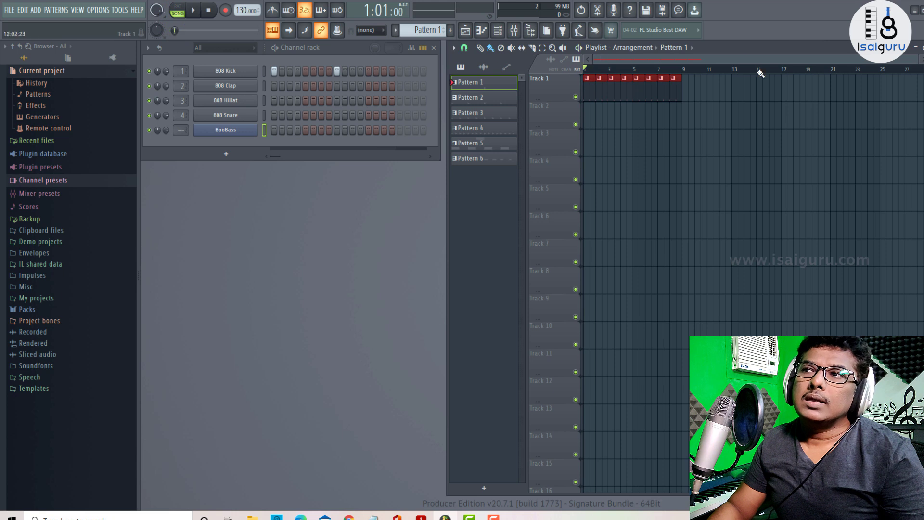
{"action": "right_click", "coordinate": [672, 90]}
{"action": "left_click_drag", "start_coordinate": [671, 90], "coordinate": [588, 92]}
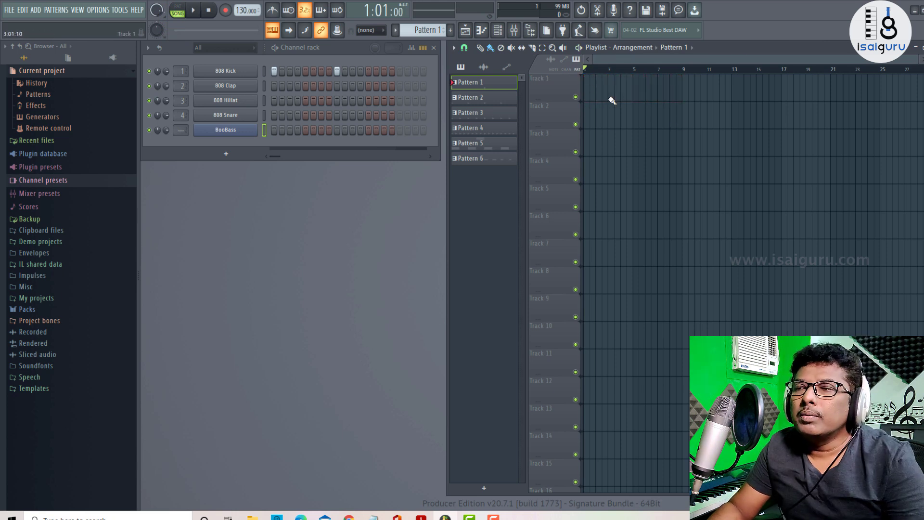
- Run the Prepare for performance mode macro on the project, confirm it, and maximize the playlist
{"action": "left_click", "coordinate": [121, 12]}
{"action": "mouse_move", "coordinate": [159, 43]}
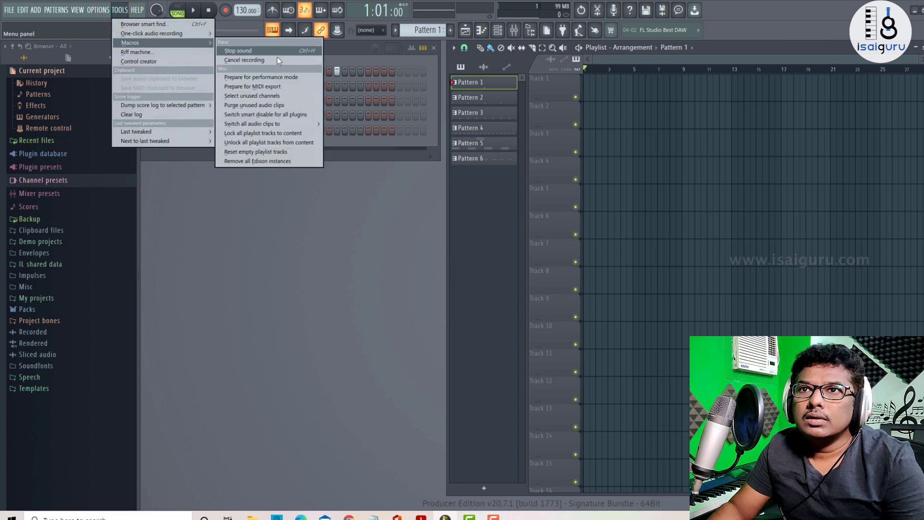
{"action": "left_click", "coordinate": [293, 78]}
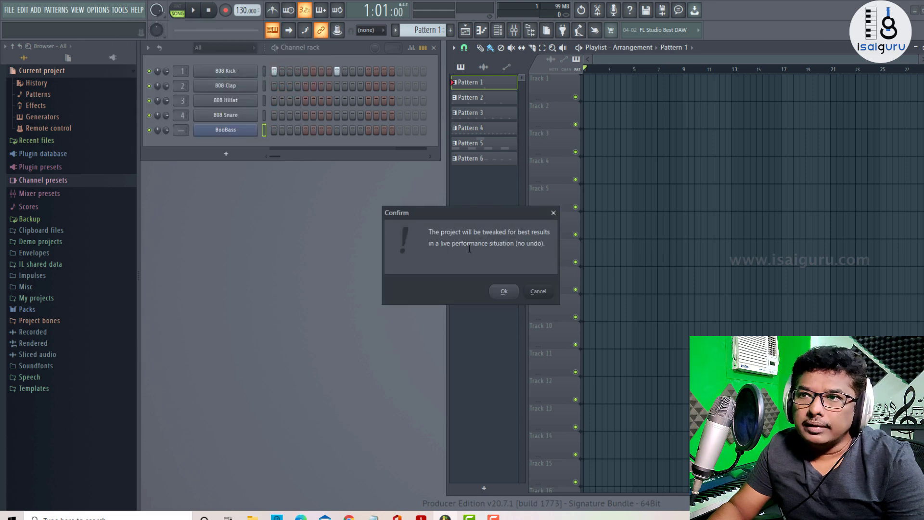
{"action": "left_click", "coordinate": [504, 291]}
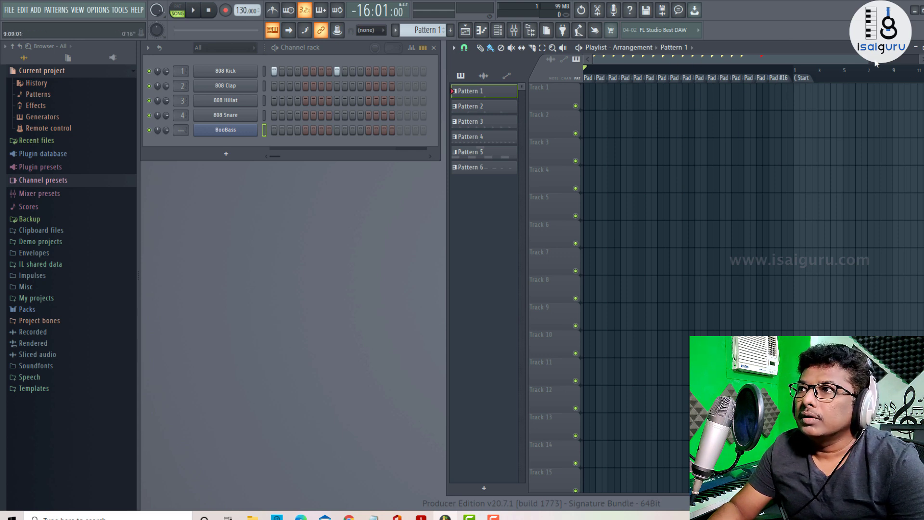
{"action": "left_click_drag", "start_coordinate": [868, 60], "coordinate": [805, 60]}
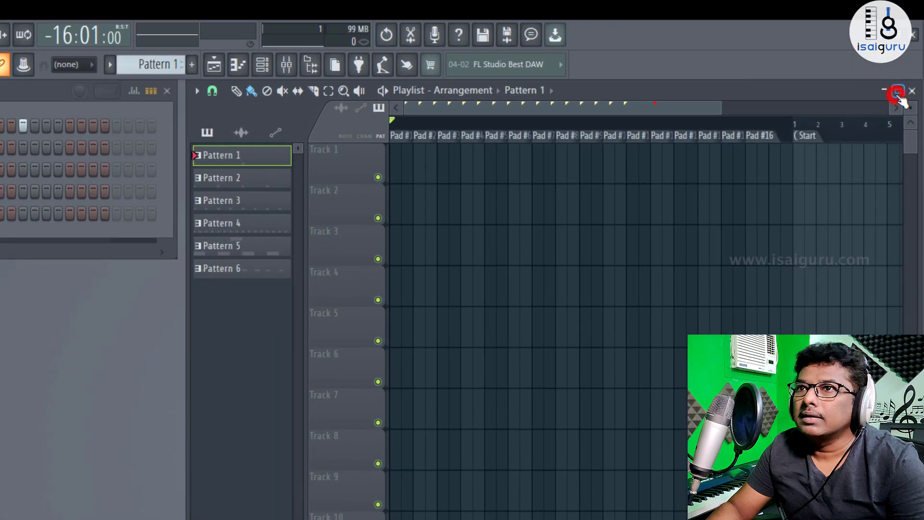
{"action": "left_click", "coordinate": [897, 92]}
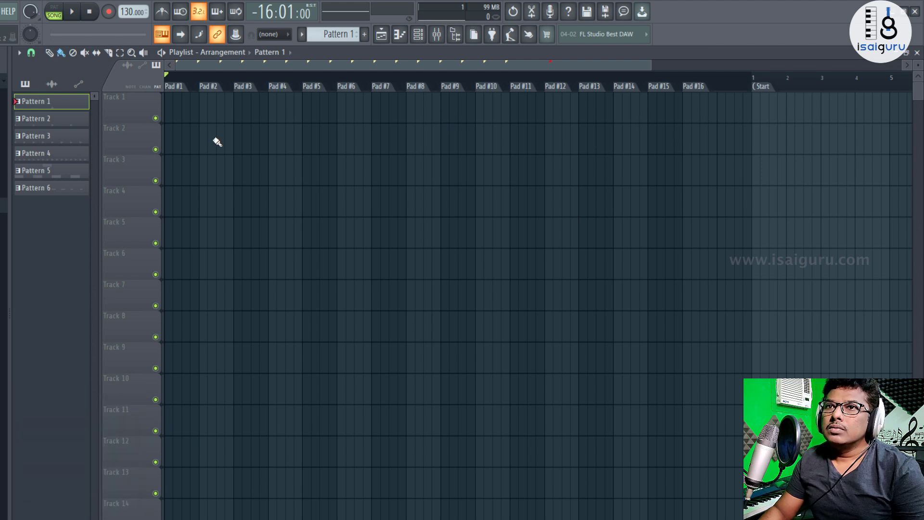
- Place Patterns 1, 2, 3 and 4 on Track 1 under Pad #1 to Pad #4 respectively
{"action": "left_click", "coordinate": [170, 105]}
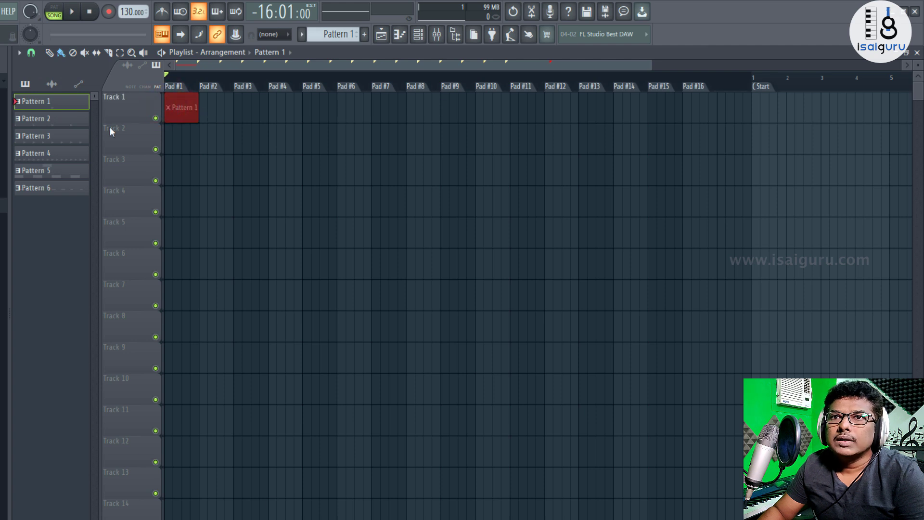
{"action": "left_click", "coordinate": [61, 118]}
{"action": "left_click", "coordinate": [205, 105]}
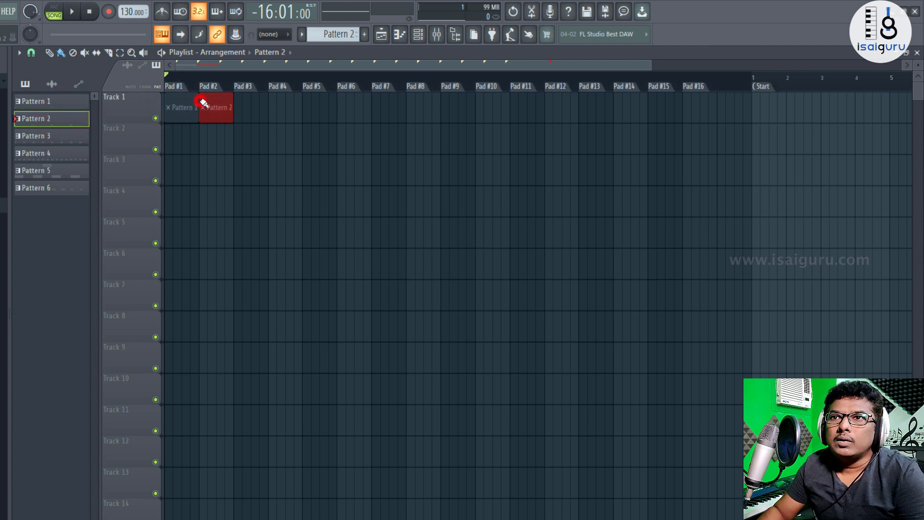
{"action": "left_click", "coordinate": [60, 137]}
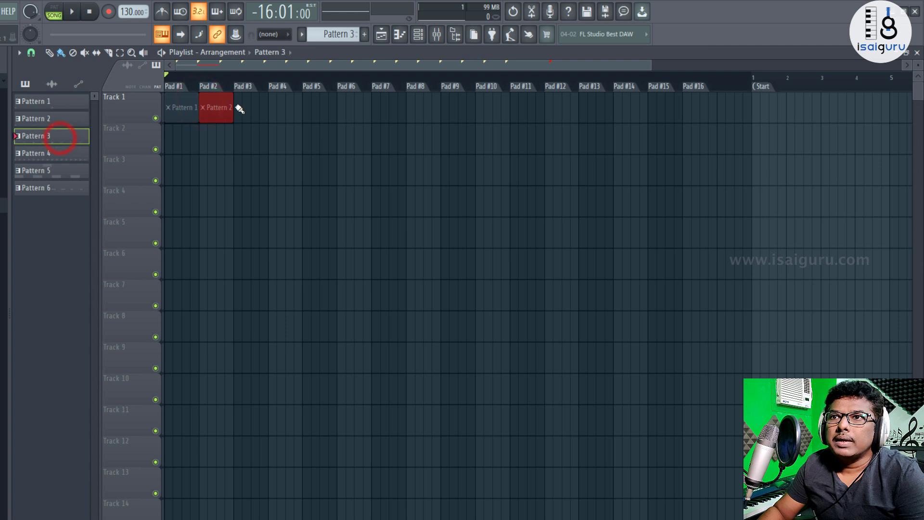
{"action": "left_click", "coordinate": [247, 104]}
{"action": "left_click", "coordinate": [62, 152]}
{"action": "left_click", "coordinate": [277, 107]}
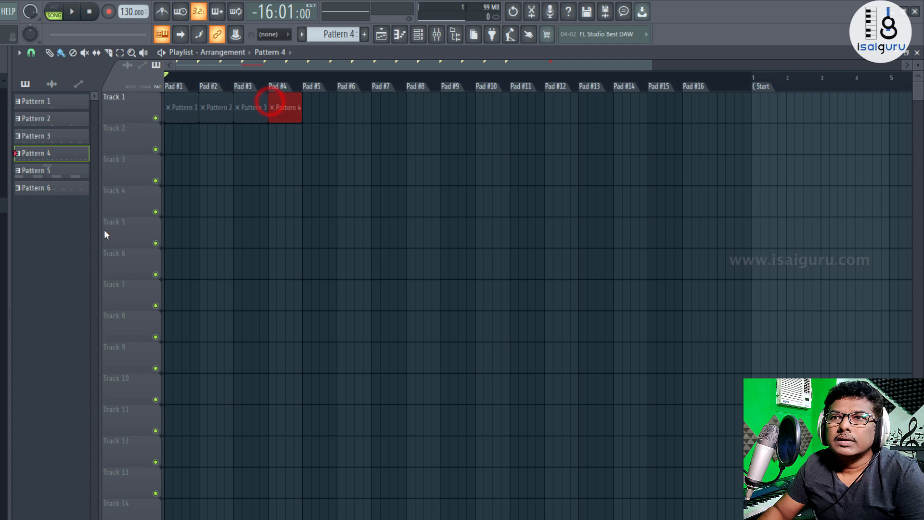
- Place Pattern 5 under Pad #1 and Pattern 6 under Pad #2 on Track 2
{"action": "left_click", "coordinate": [63, 172]}
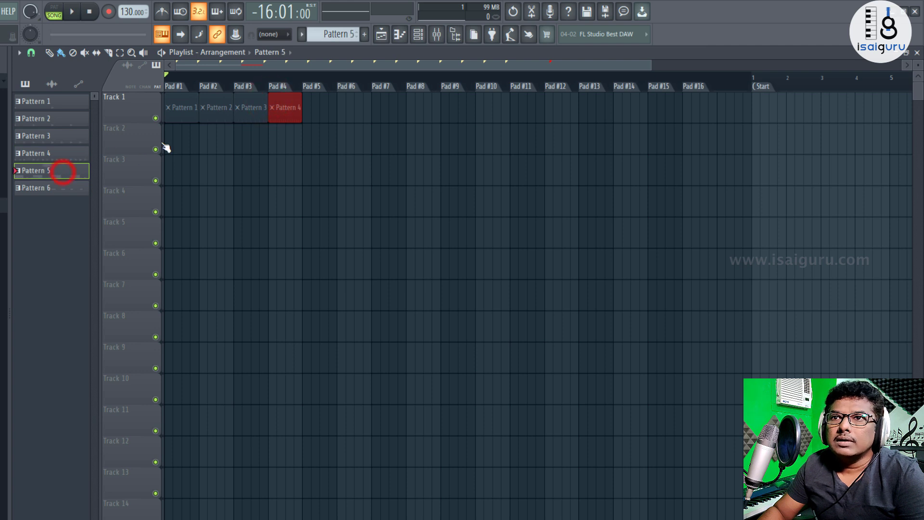
{"action": "left_click", "coordinate": [171, 139]}
{"action": "left_click", "coordinate": [51, 189]}
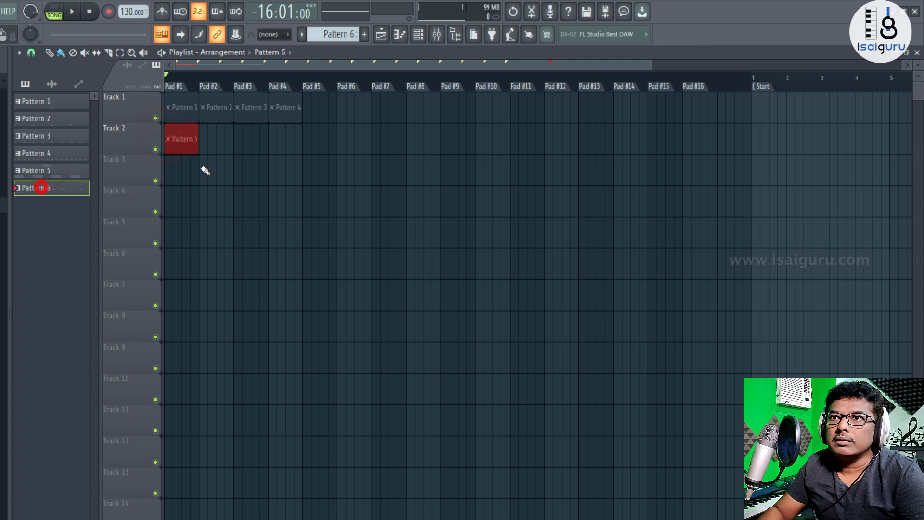
{"action": "left_click", "coordinate": [207, 139]}
- Rename Track 1 as Kick
{"action": "right_click", "coordinate": [123, 105]}
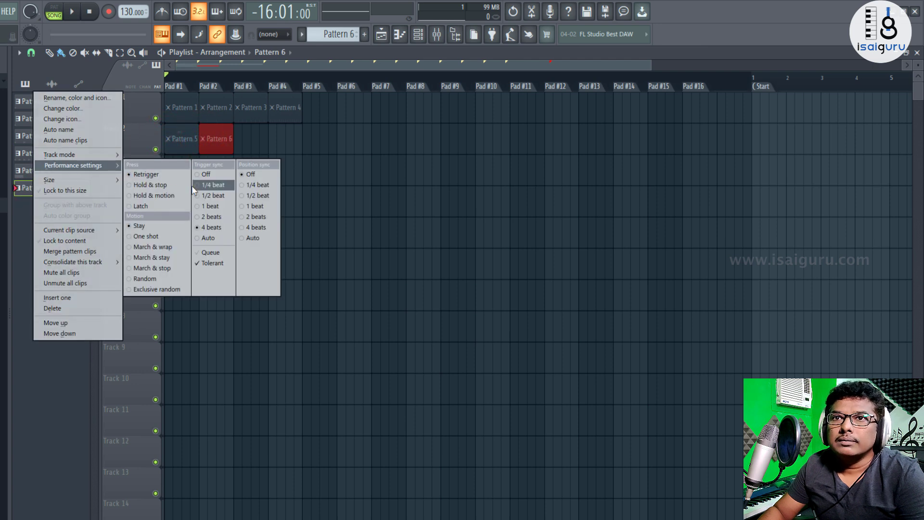
{"action": "left_click", "coordinate": [79, 98]}
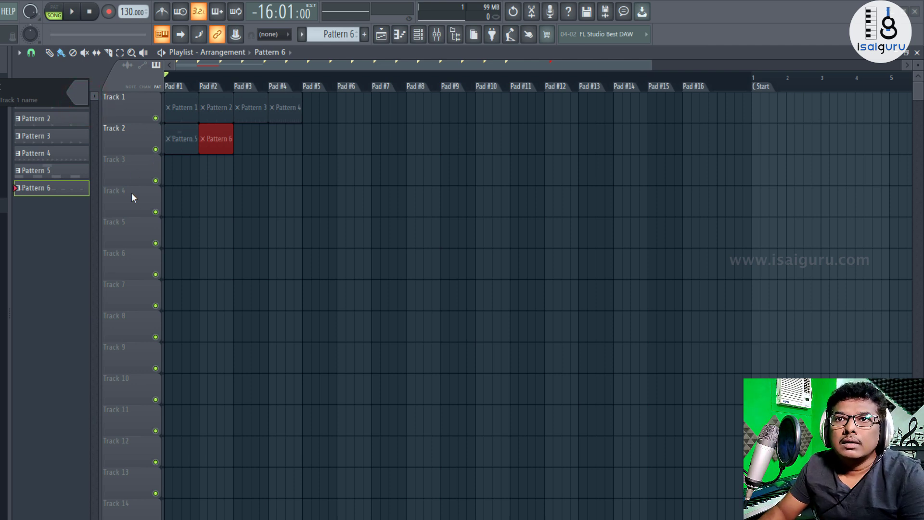
{"action": "left_click", "coordinate": [53, 221]}
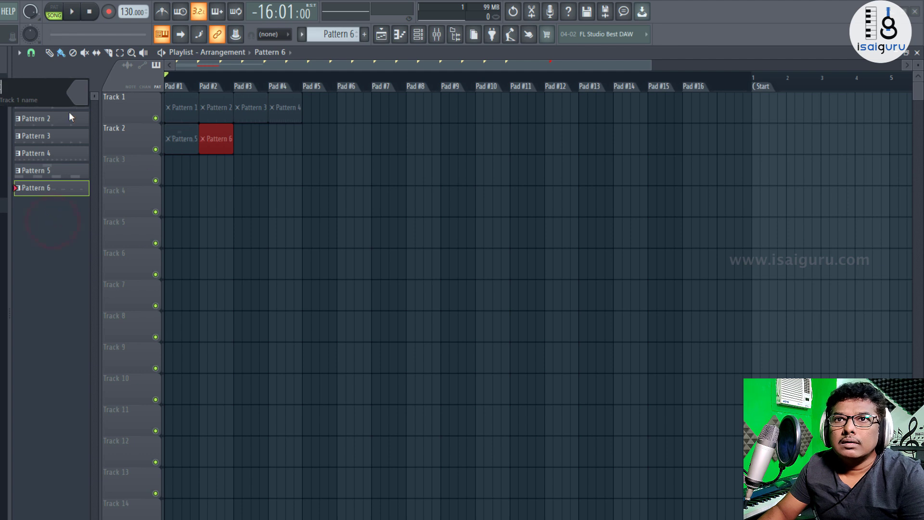
{"action": "key", "text": "Return"}
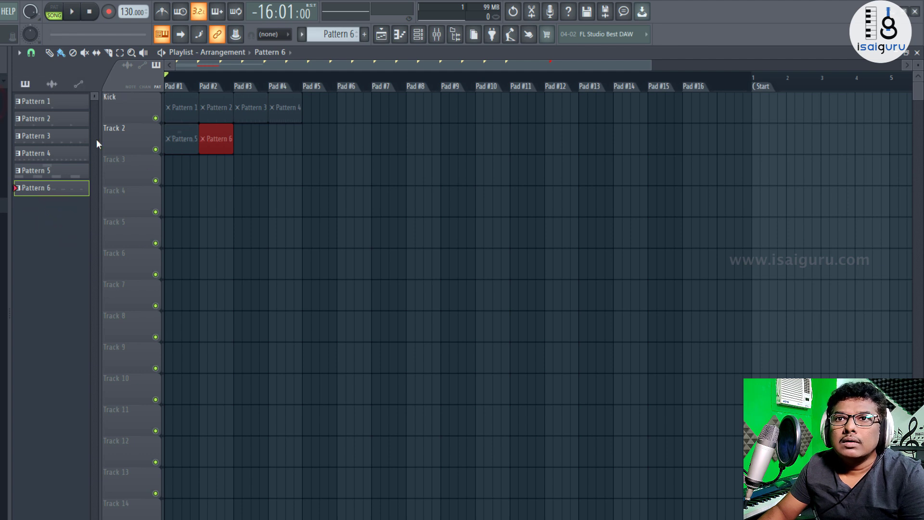
- Rename Track 2 as Bass
{"action": "right_click", "coordinate": [129, 135]}
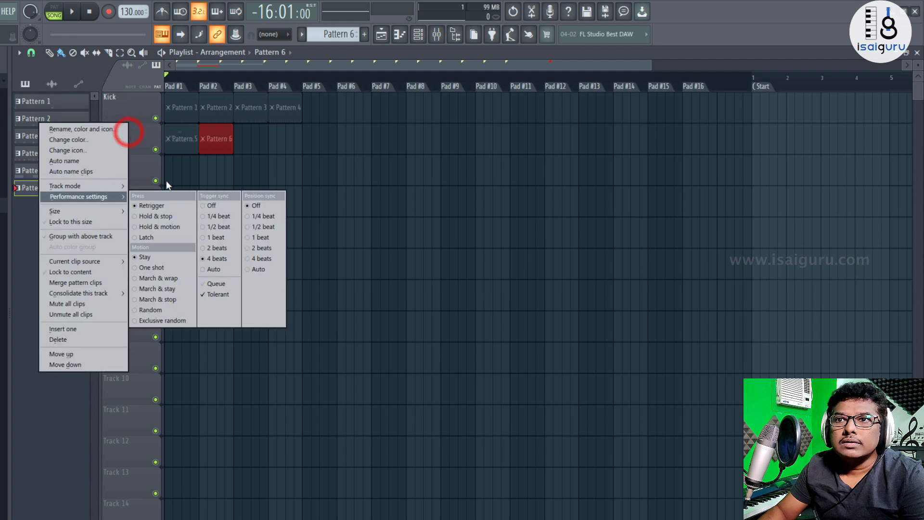
{"action": "left_click", "coordinate": [71, 126]}
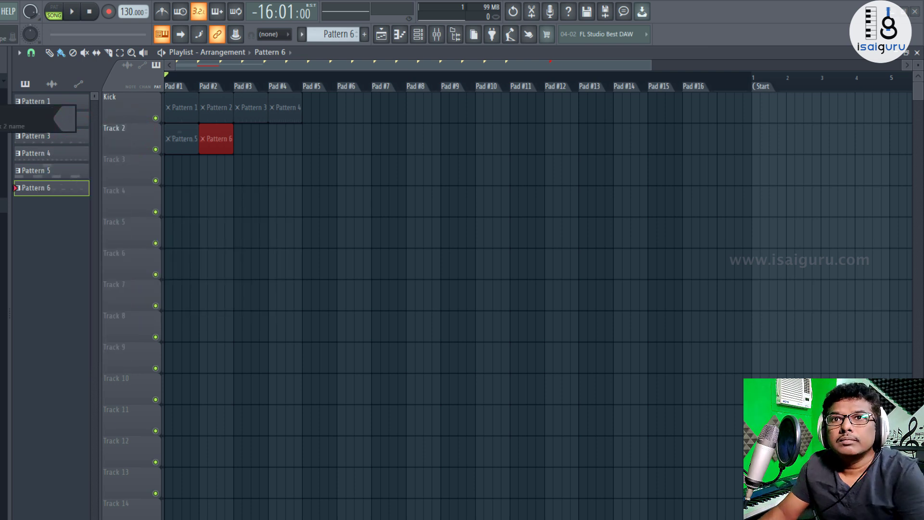
{"action": "type", "text": "Bass"}
{"action": "key", "text": "Return"}
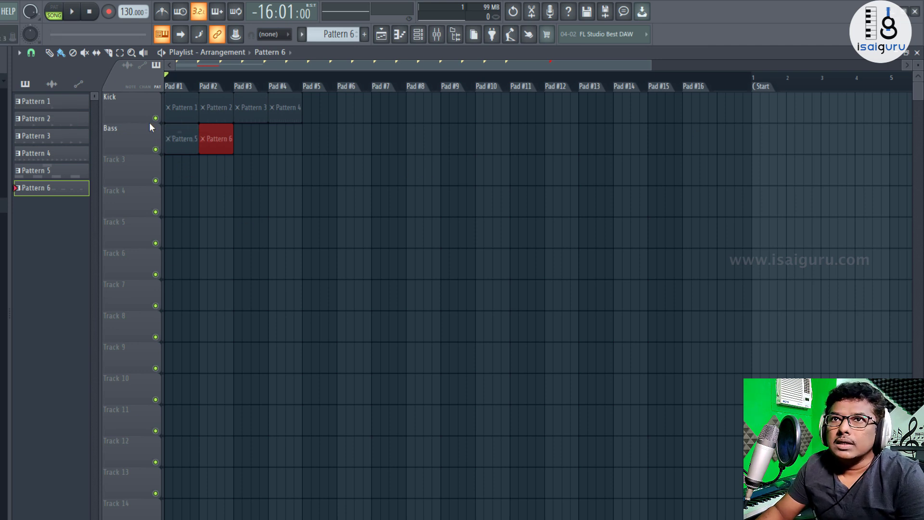
- Start playback, trigger Kick Patterns 1, 2, 1, 3, 4 and 1 in turn on their pads, and stop
{"action": "left_click", "coordinate": [73, 13]}
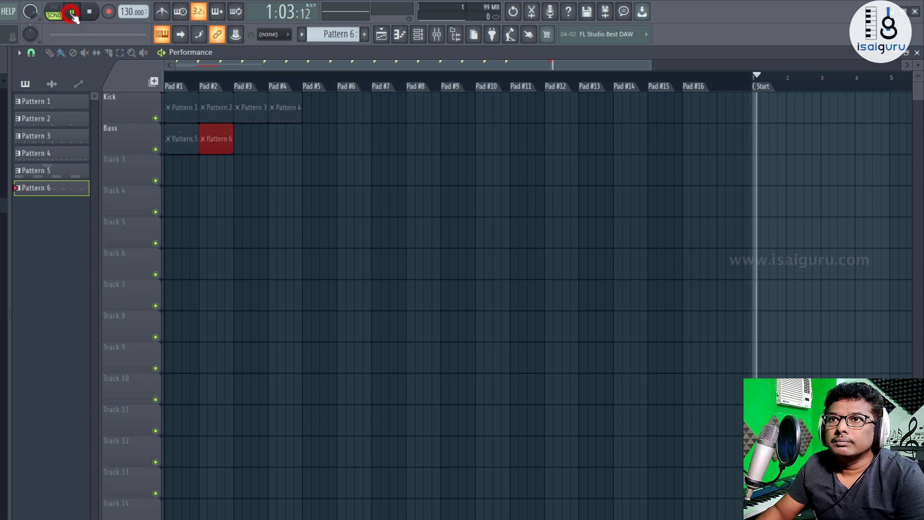
{"action": "left_click", "coordinate": [181, 111]}
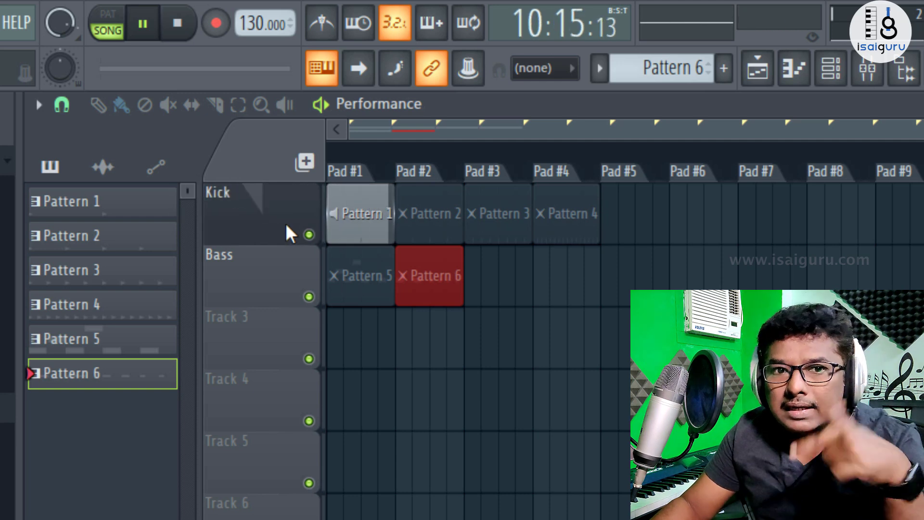
{"action": "left_click", "coordinate": [439, 230]}
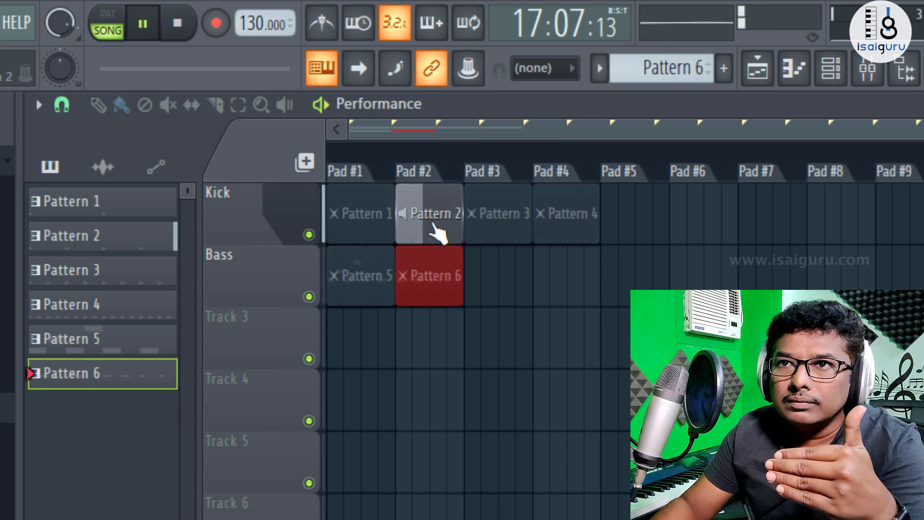
{"action": "left_click", "coordinate": [371, 226]}
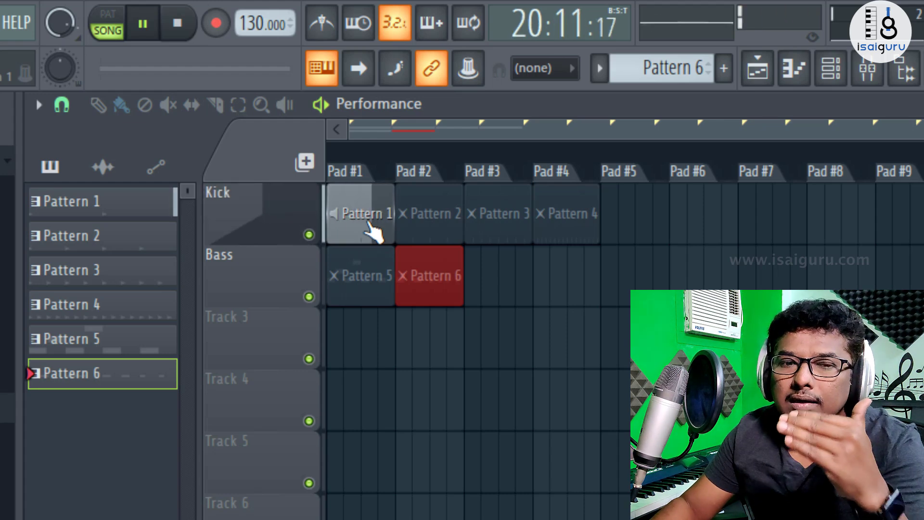
{"action": "left_click", "coordinate": [496, 227]}
{"action": "left_click", "coordinate": [573, 238]}
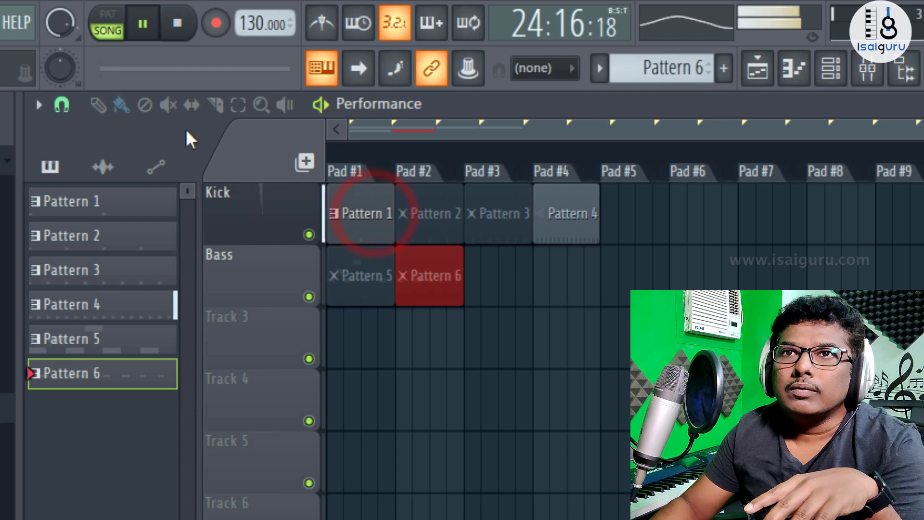
{"action": "left_click", "coordinate": [177, 22]}
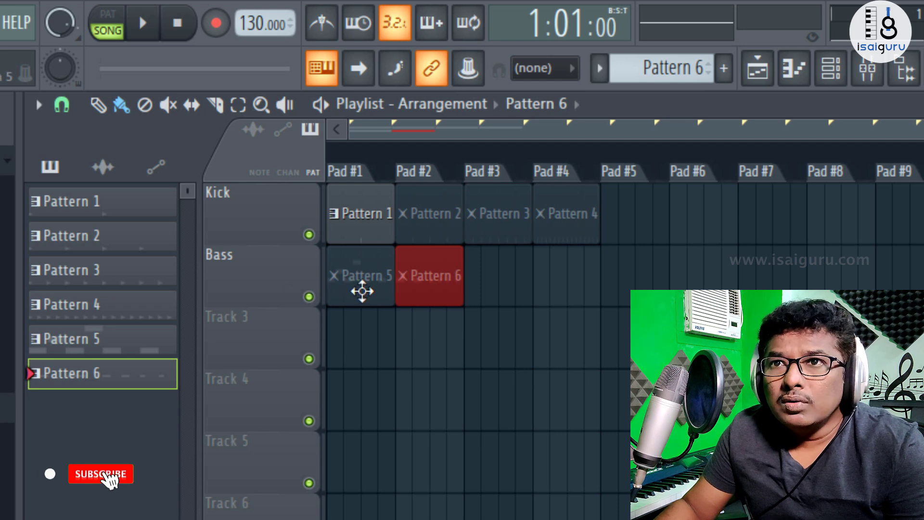
- Play the project, triggering Bass Patterns 5, 6 and 5 in combination with Kick Patterns 3, 4, 1 and 2, and stop
{"action": "left_click", "coordinate": [361, 294]}
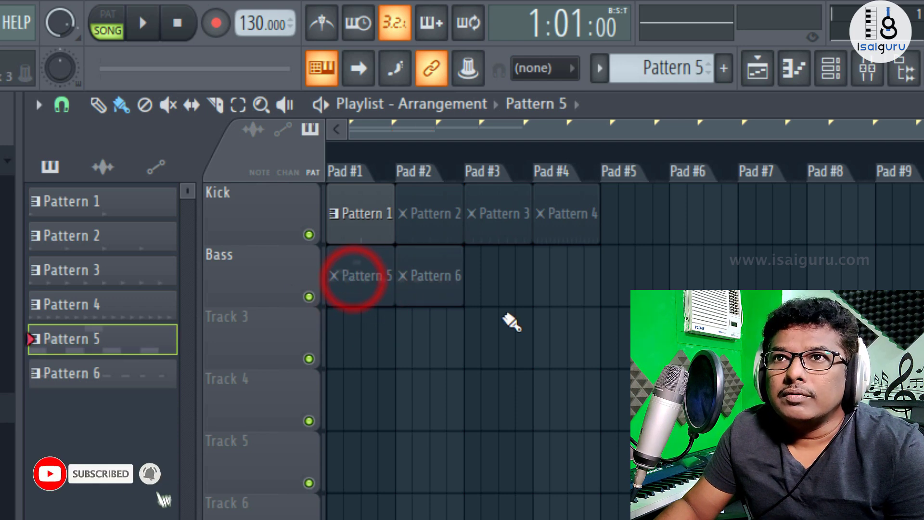
{"action": "left_click", "coordinate": [143, 23]}
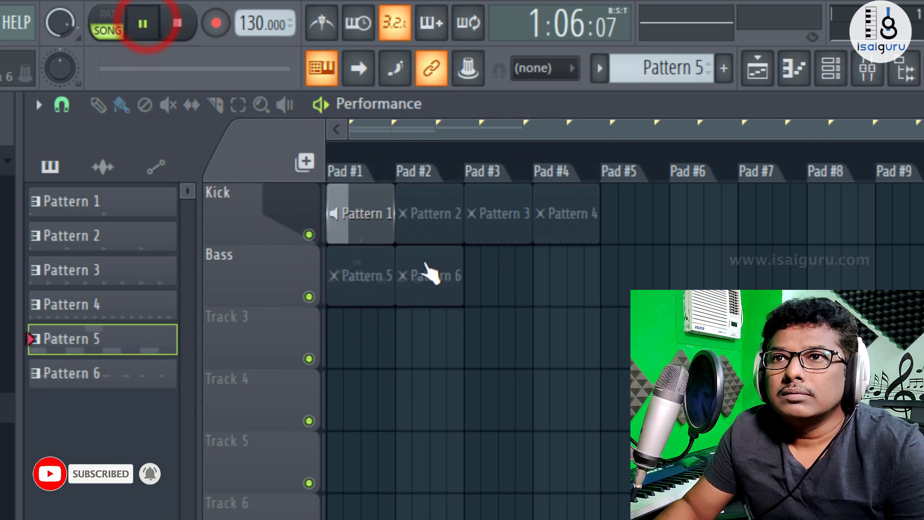
{"action": "left_click", "coordinate": [350, 275]}
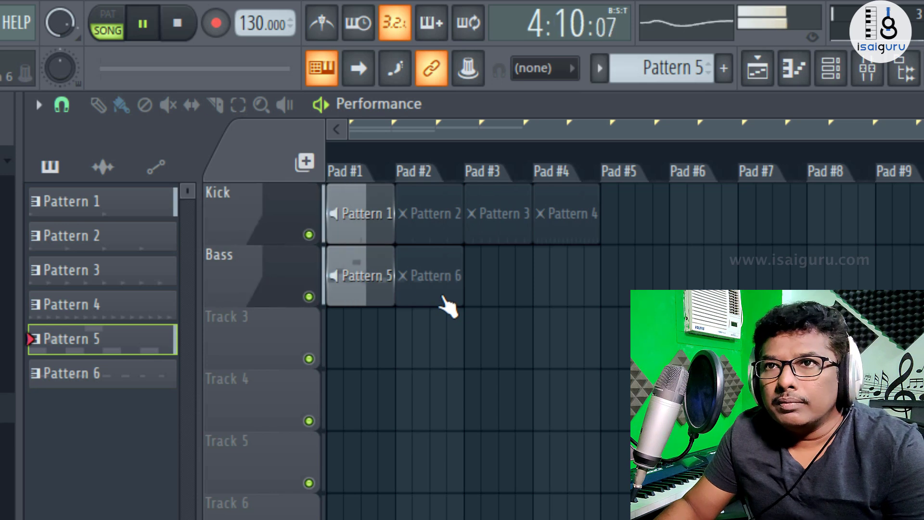
{"action": "left_click", "coordinate": [440, 302]}
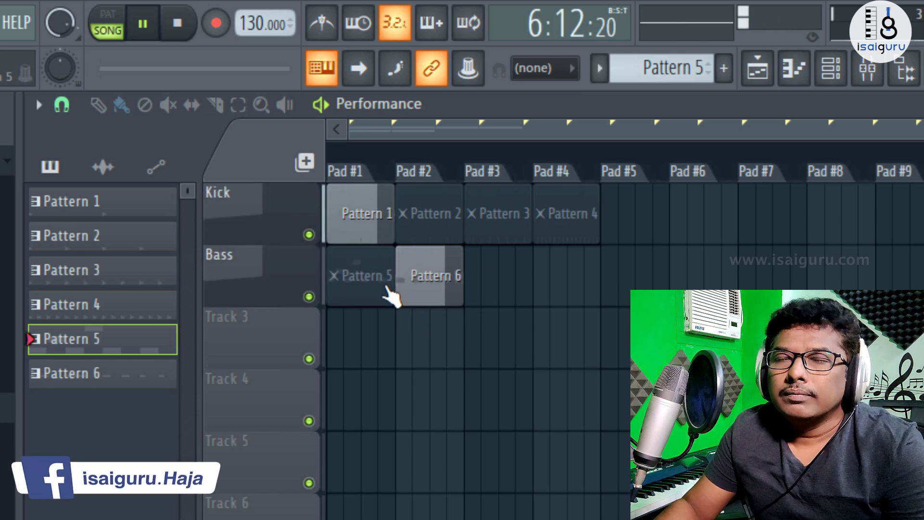
{"action": "left_click", "coordinate": [493, 219]}
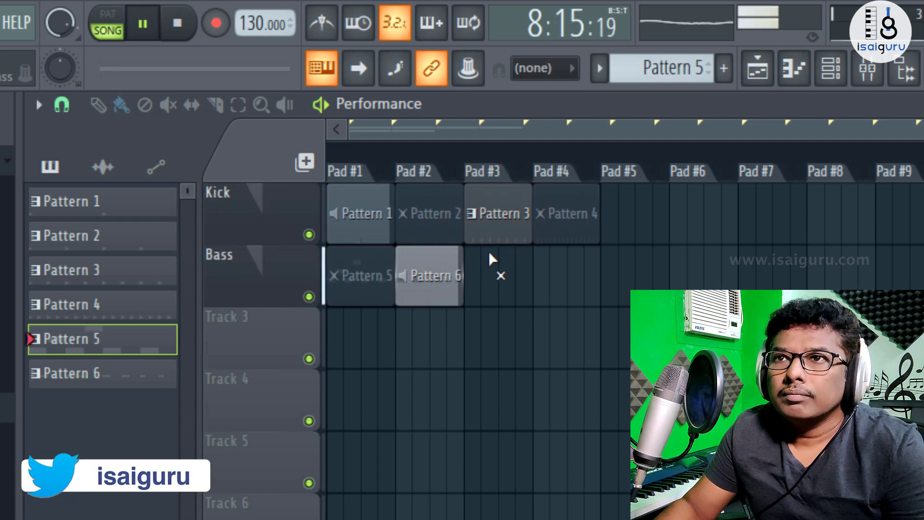
{"action": "left_click", "coordinate": [554, 220]}
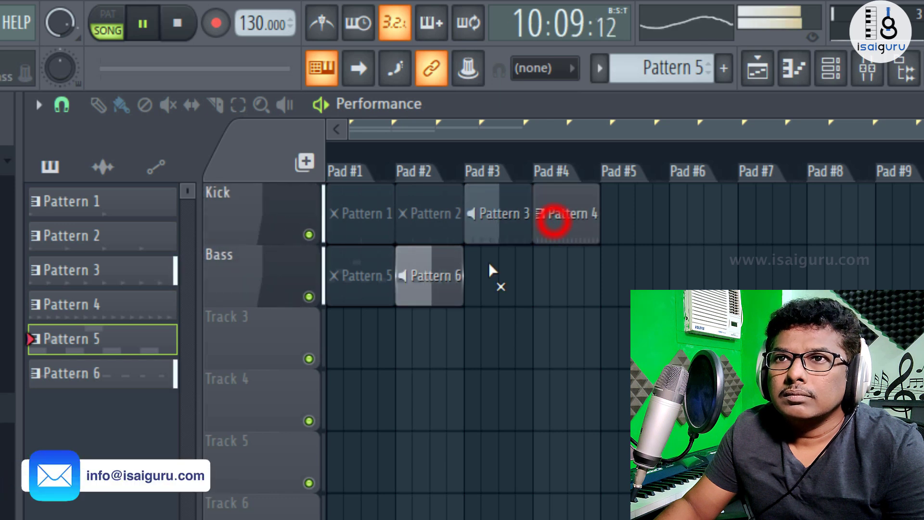
{"action": "left_click", "coordinate": [375, 274]}
{"action": "left_click", "coordinate": [367, 235]}
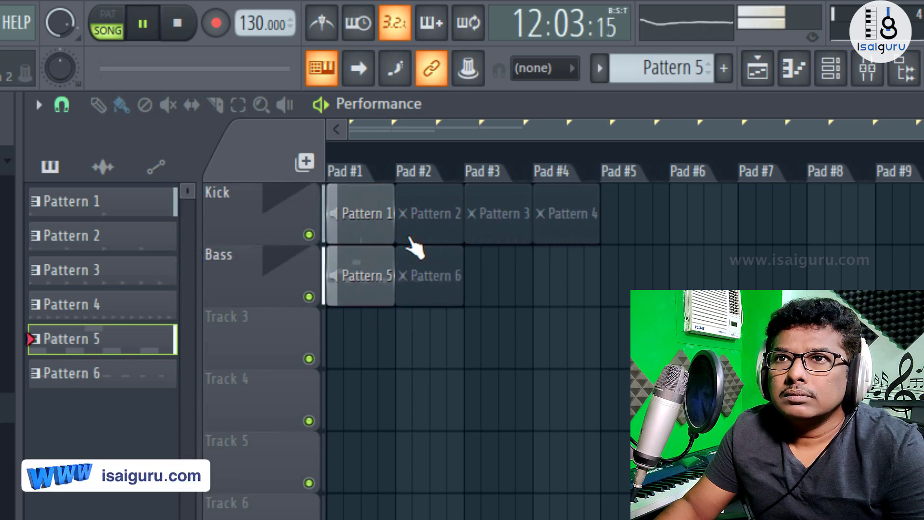
{"action": "left_click", "coordinate": [436, 219]}
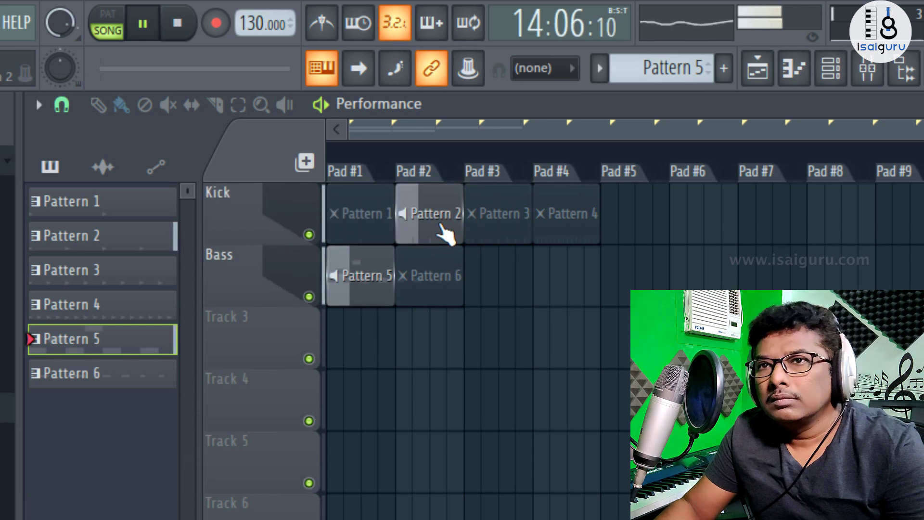
{"action": "left_click", "coordinate": [435, 222]}
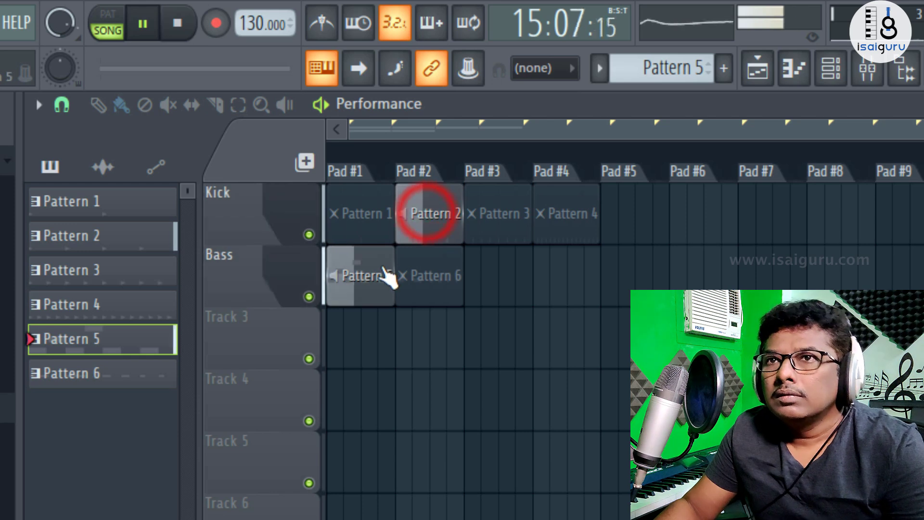
{"action": "left_click", "coordinate": [178, 23]}
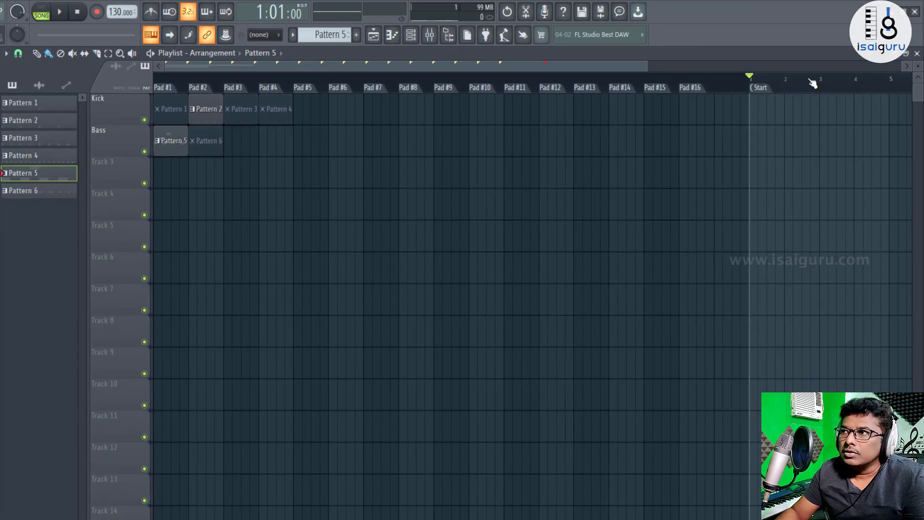
{"action": "left_click_drag", "start_coordinate": [641, 68], "coordinate": [655, 149]}
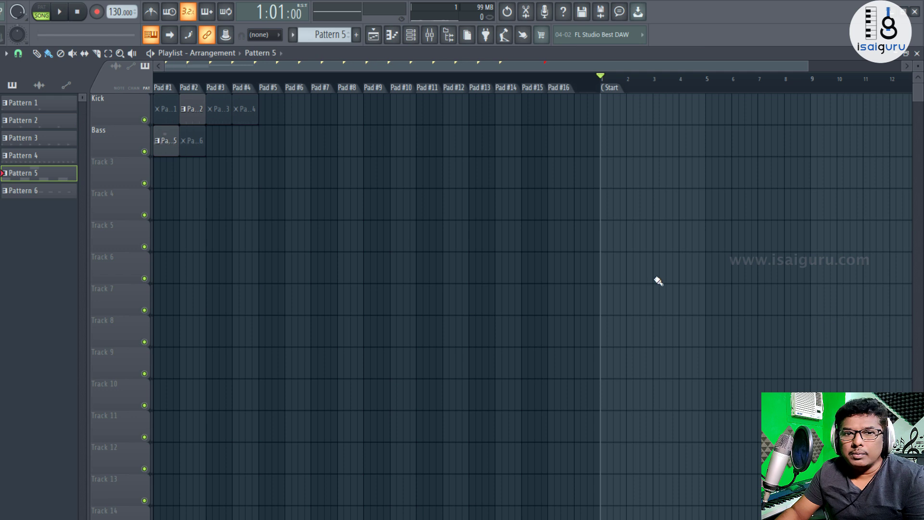
{"action": "left_click", "coordinate": [618, 124]}
{"action": "right_click", "coordinate": [628, 111]}
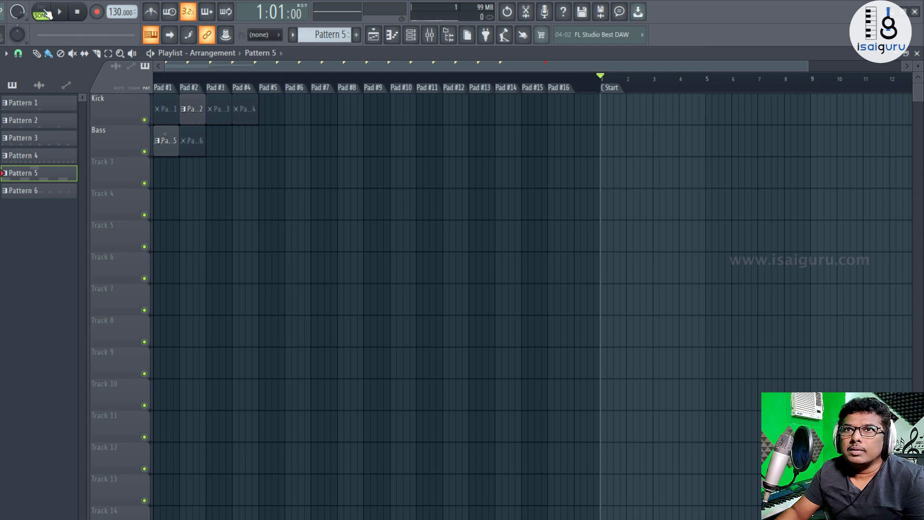
- Play Kick Pattern 1 together with Bass Pattern 5, switch both clips off, and stop playback
{"action": "left_click", "coordinate": [165, 110]}
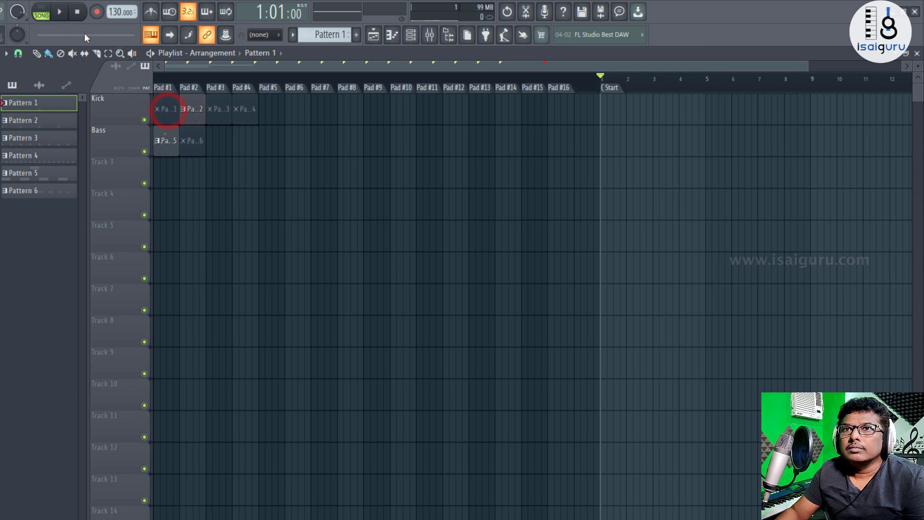
{"action": "left_click", "coordinate": [58, 13]}
{"action": "left_click", "coordinate": [165, 107]}
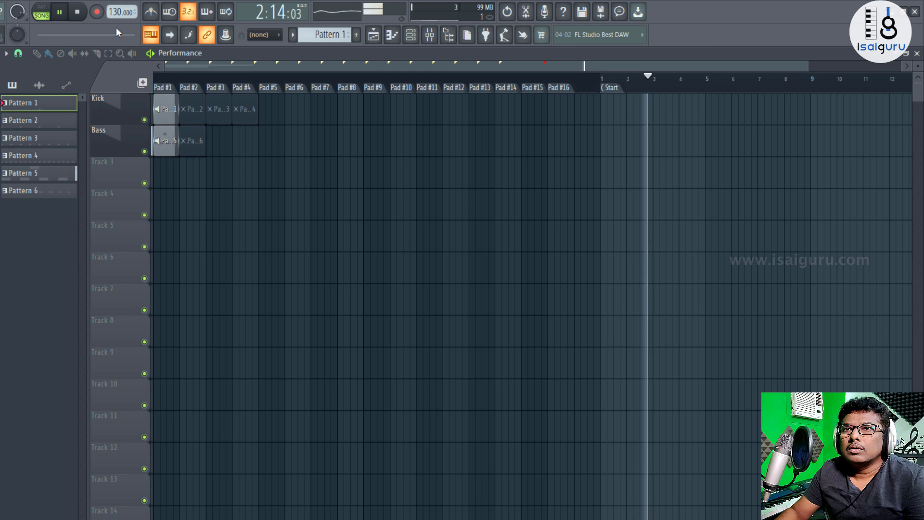
{"action": "left_click", "coordinate": [167, 144]}
{"action": "left_click", "coordinate": [162, 144]}
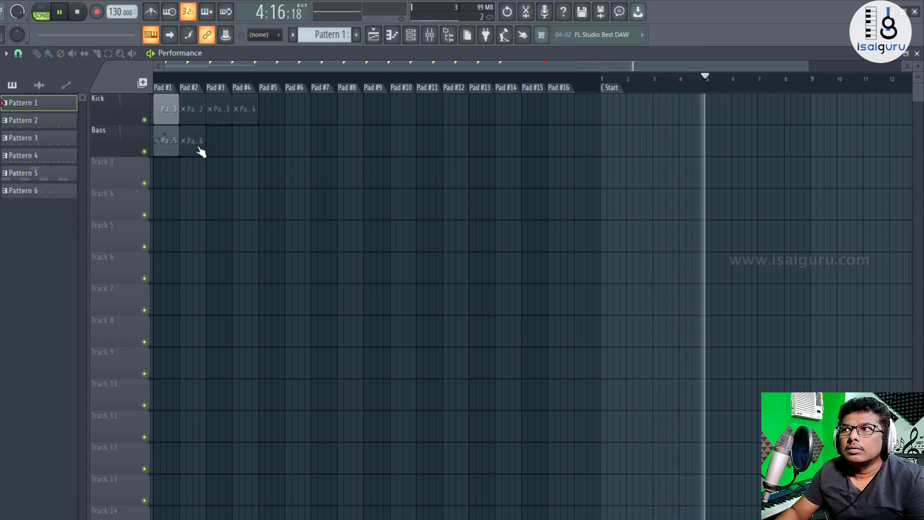
{"action": "left_click", "coordinate": [162, 108]}
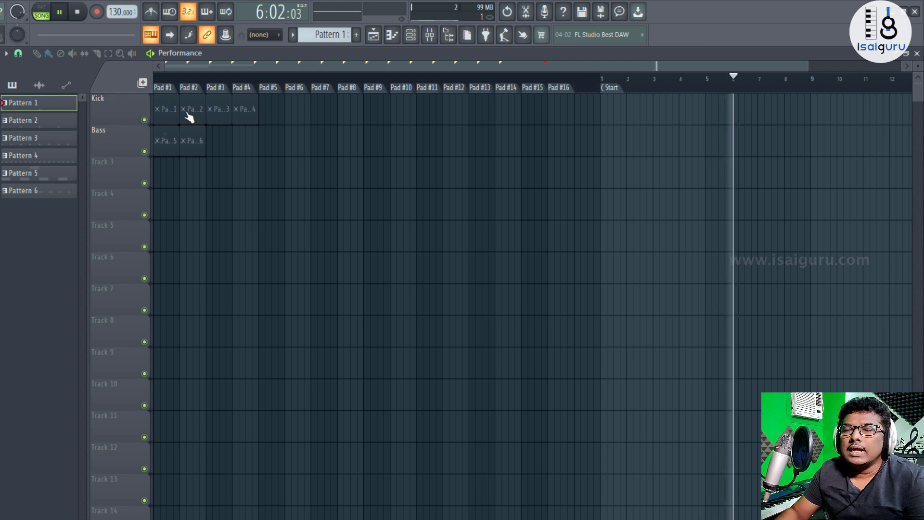
{"action": "left_click", "coordinate": [78, 14]}
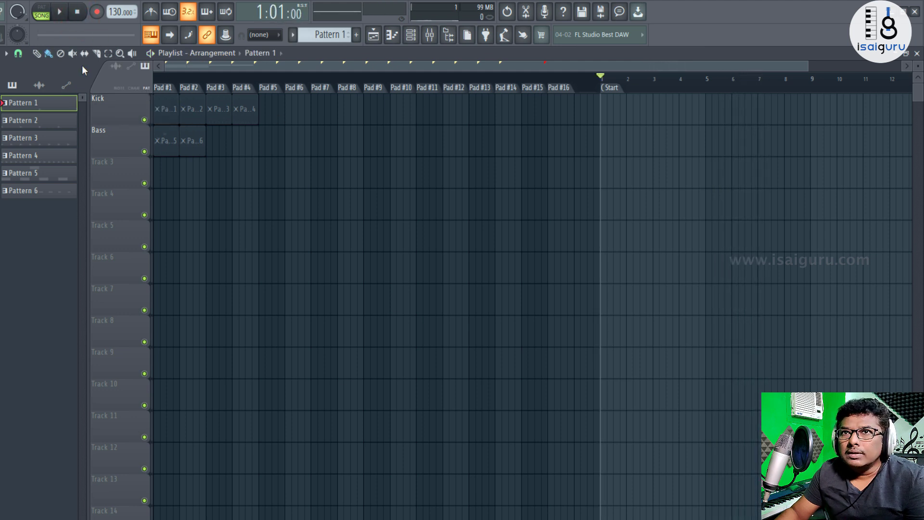
- Arm recording, choose what to record, and start recording the performance
{"action": "left_click", "coordinate": [97, 13]}
{"action": "left_click", "coordinate": [406, 377]}
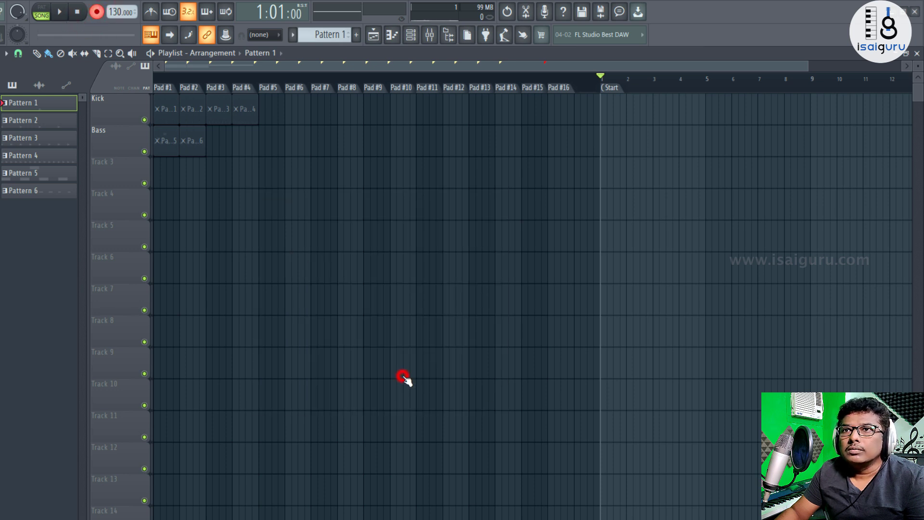
{"action": "left_click", "coordinate": [60, 14]}
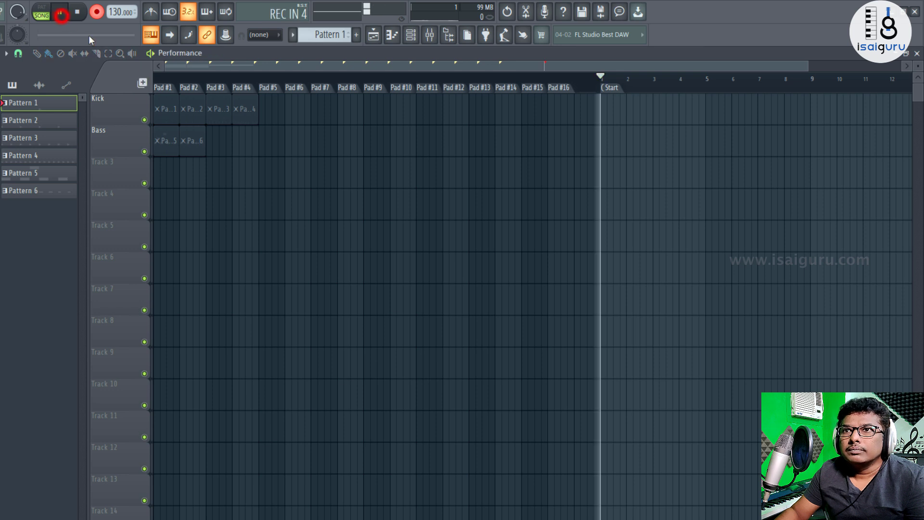
- Perform Kick Patterns 1, 2, 3 and 4 in turn on their pads, bringing in Bass Patterns 6 and 5 alternately
{"action": "left_click", "coordinate": [167, 110]}
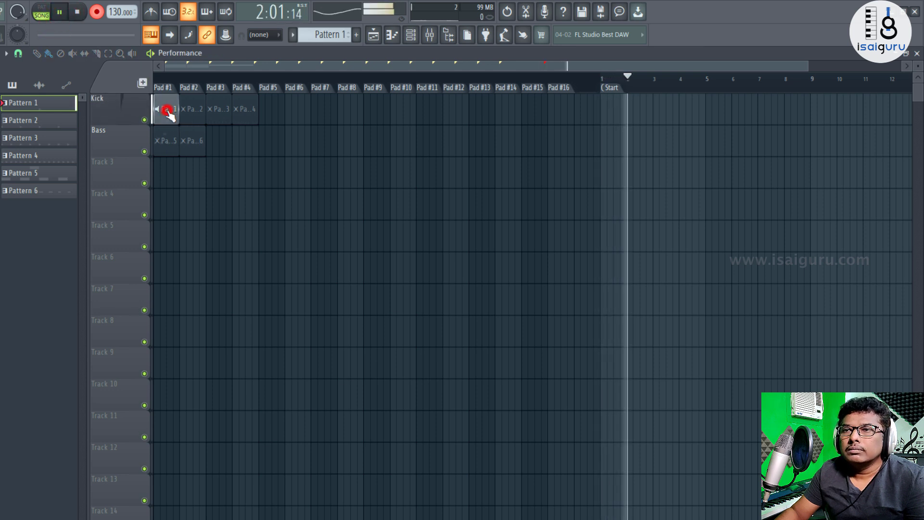
{"action": "left_click", "coordinate": [194, 149]}
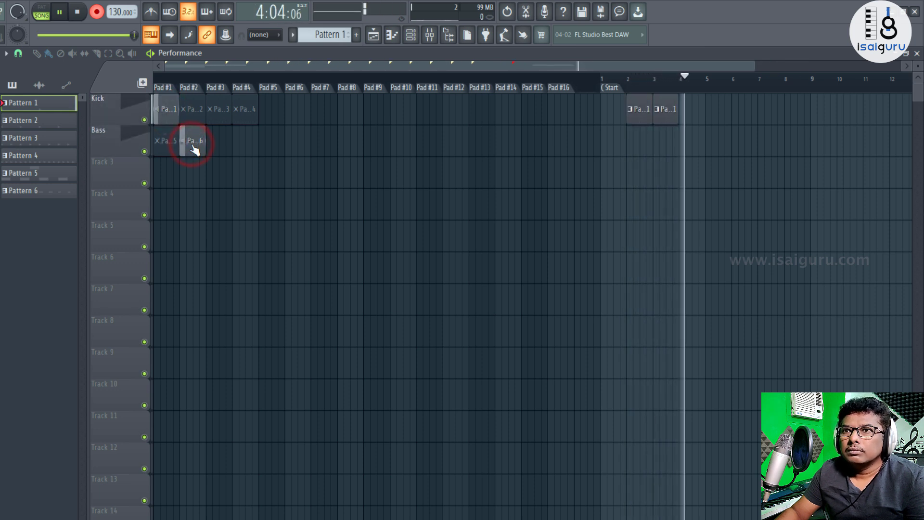
{"action": "left_click", "coordinate": [176, 146]}
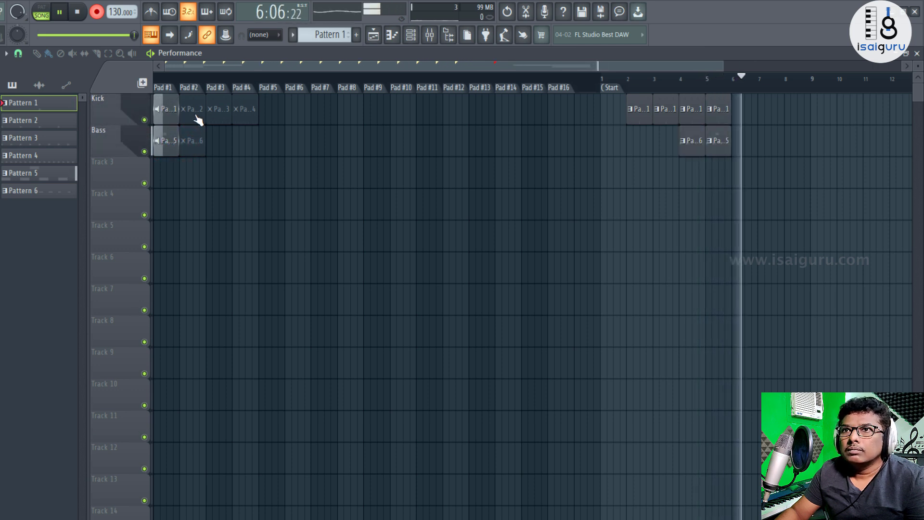
{"action": "left_click", "coordinate": [197, 119]}
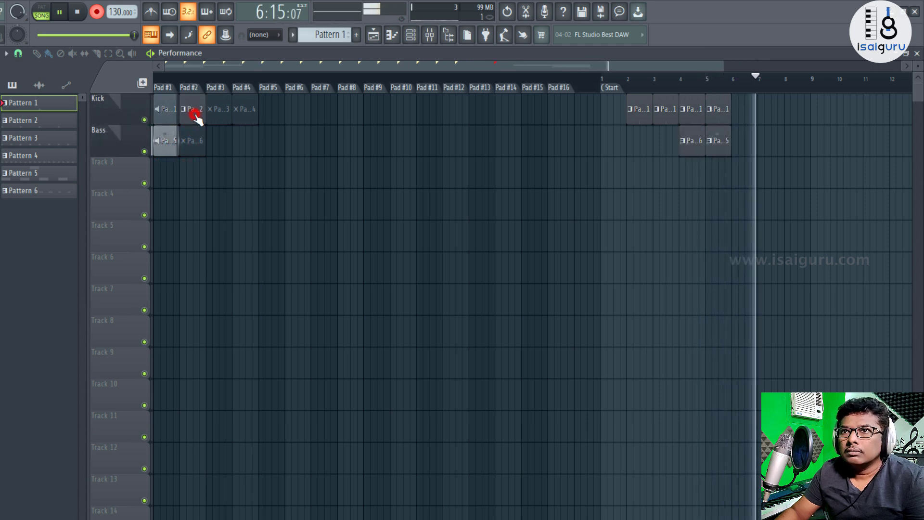
{"action": "left_click", "coordinate": [189, 144]}
{"action": "left_click", "coordinate": [219, 116]}
{"action": "left_click", "coordinate": [164, 142]}
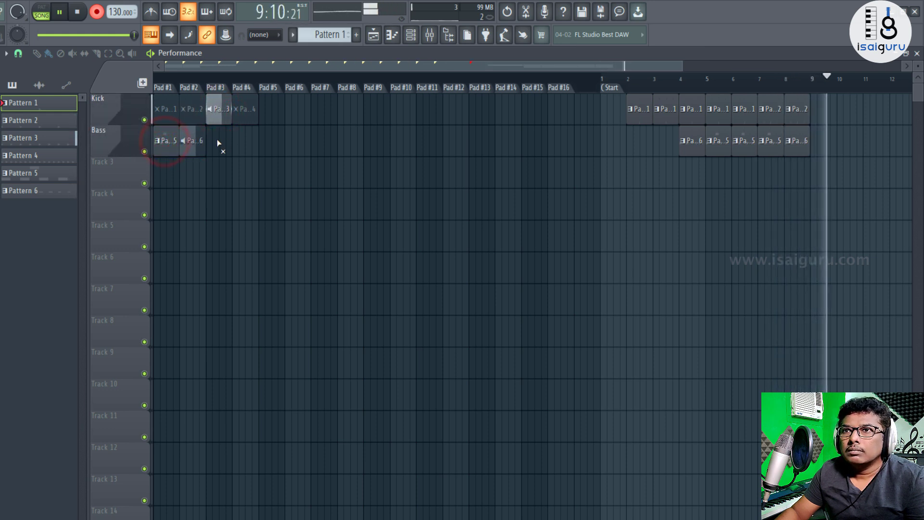
{"action": "left_click", "coordinate": [244, 111]}
{"action": "left_click", "coordinate": [192, 139]}
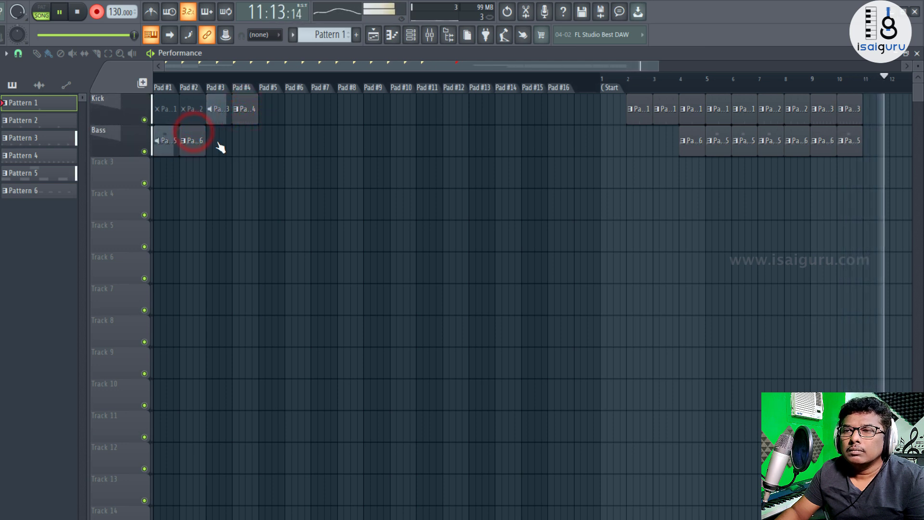
- Continue the recorded performance with Kick Patterns 1 and 2, alternating Bass Patterns 5 and 6 against them
{"action": "left_click", "coordinate": [173, 112]}
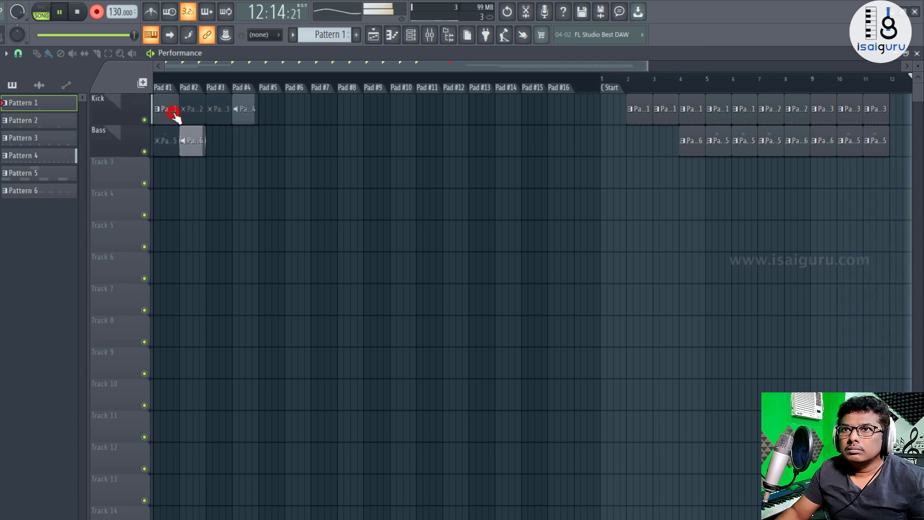
{"action": "left_click", "coordinate": [174, 139]}
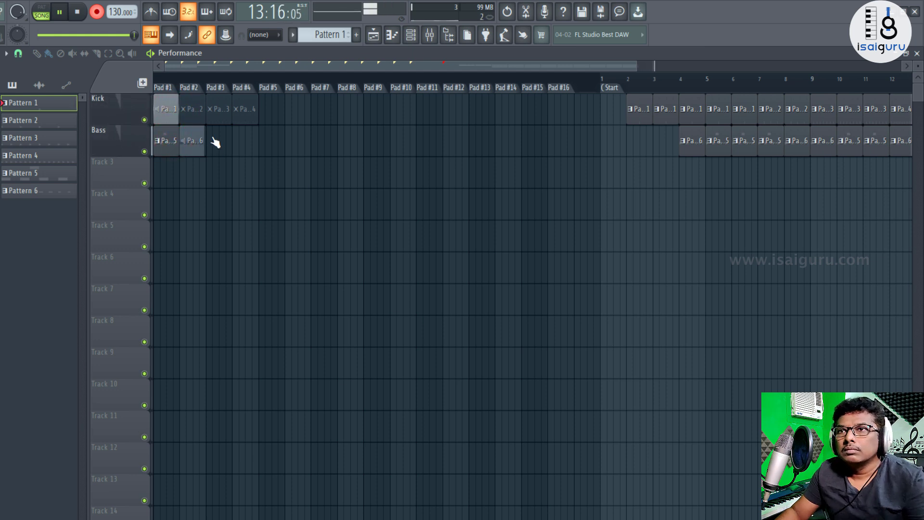
{"action": "left_click", "coordinate": [192, 119]}
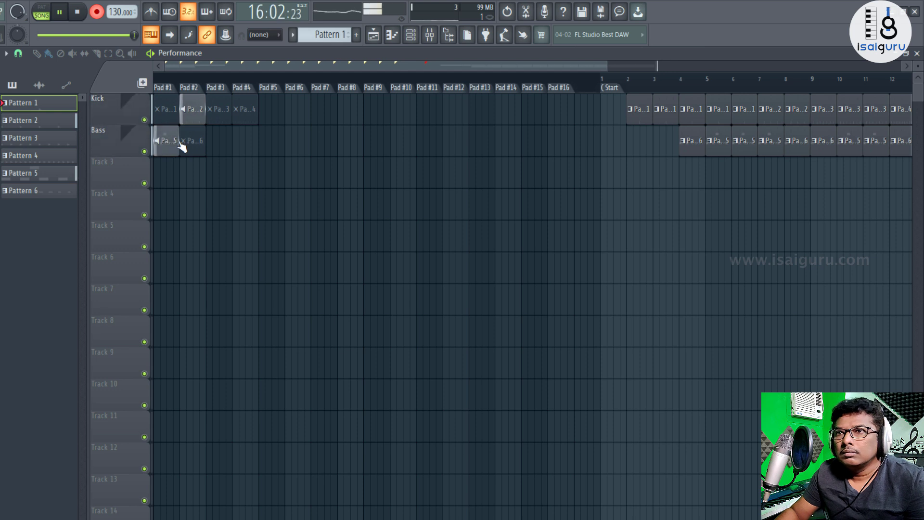
{"action": "left_click", "coordinate": [193, 141]}
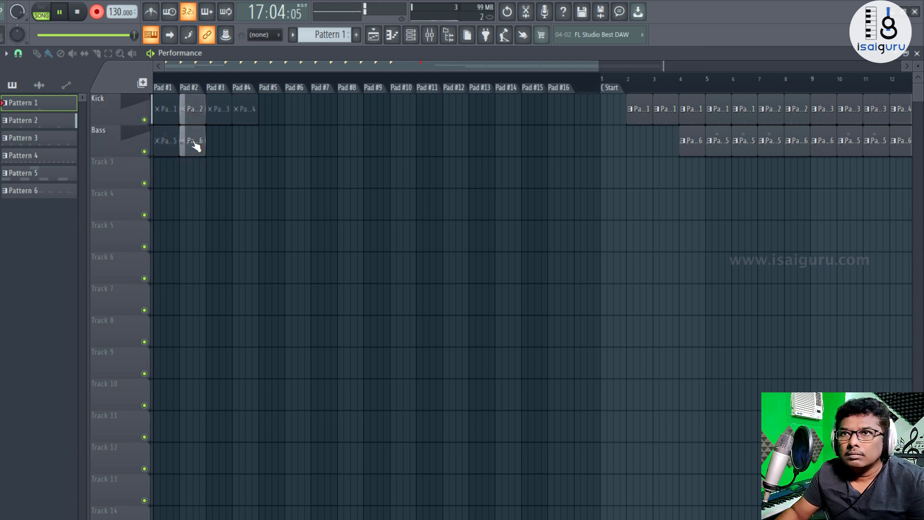
{"action": "left_click", "coordinate": [171, 141]}
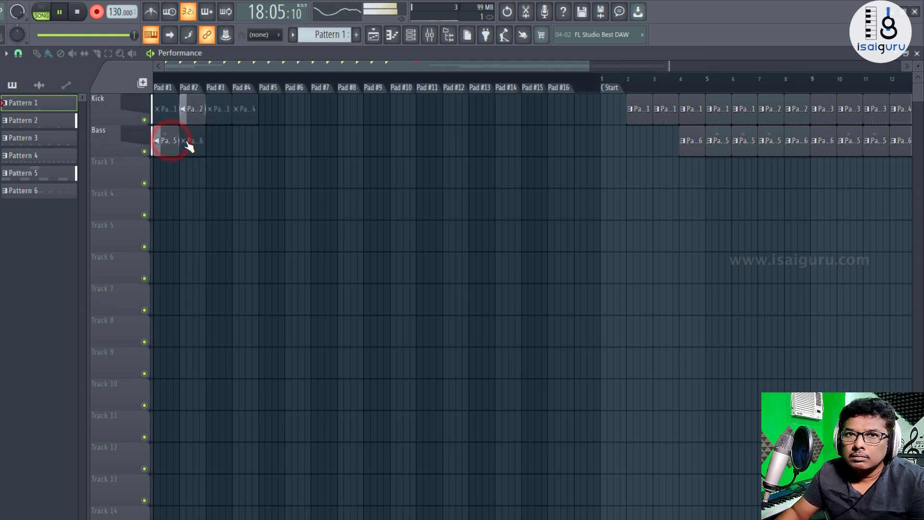
{"action": "left_click", "coordinate": [190, 142]}
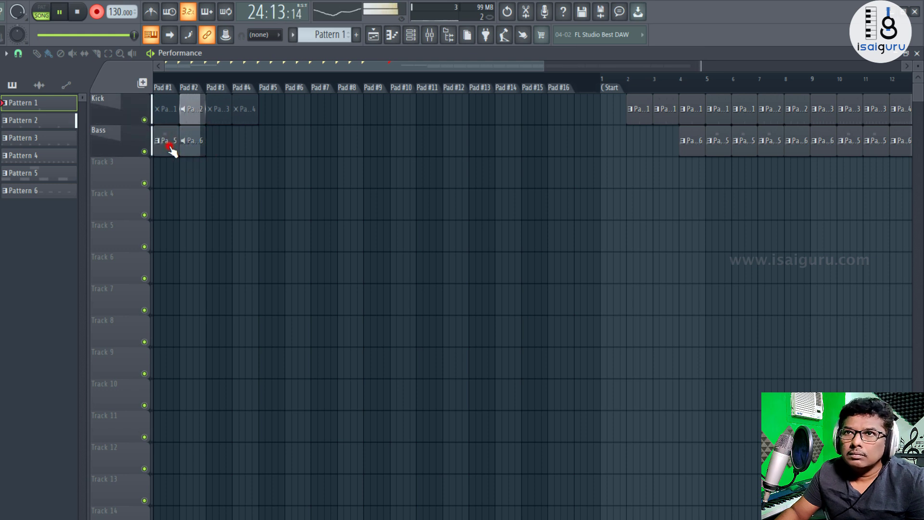
- Trigger Kick Patterns 4, 3, 2 and 1 in turn, with Bass Patterns 6 and 5 underneath
{"action": "left_click", "coordinate": [245, 113]}
{"action": "left_click", "coordinate": [192, 145]}
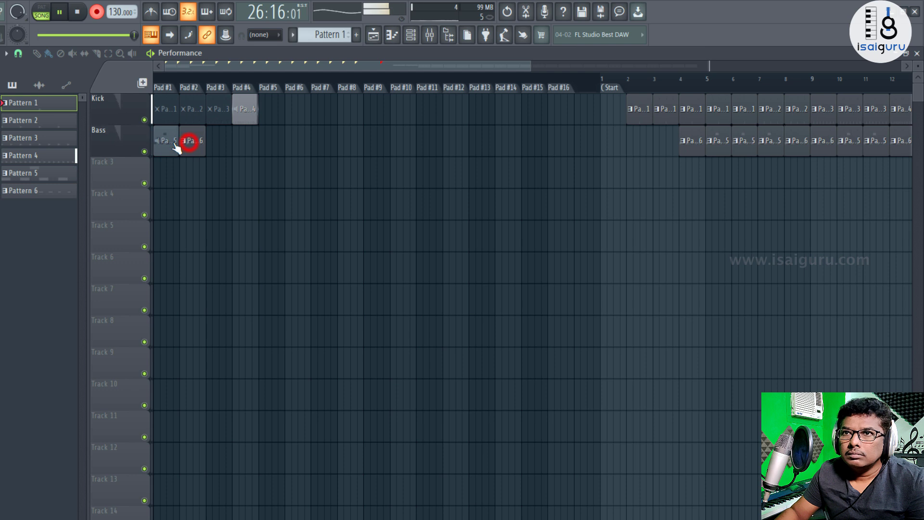
{"action": "left_click", "coordinate": [173, 143]}
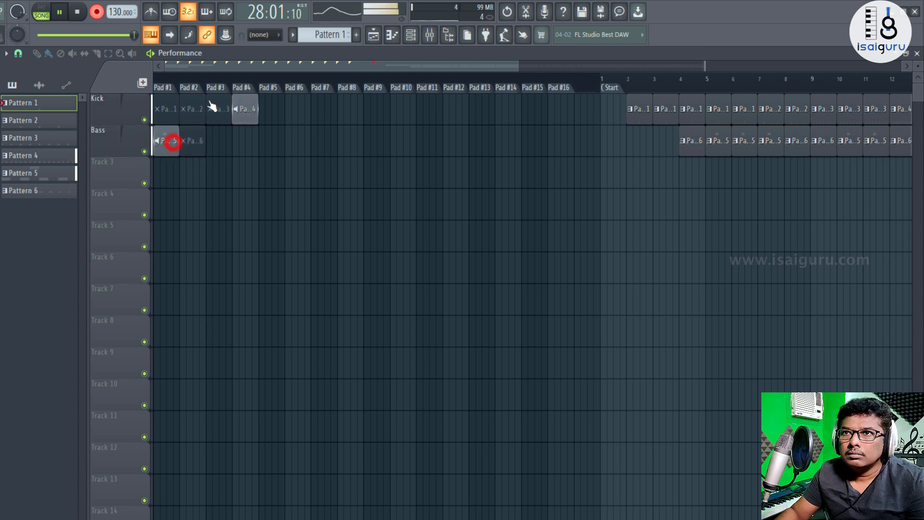
{"action": "left_click", "coordinate": [207, 102]}
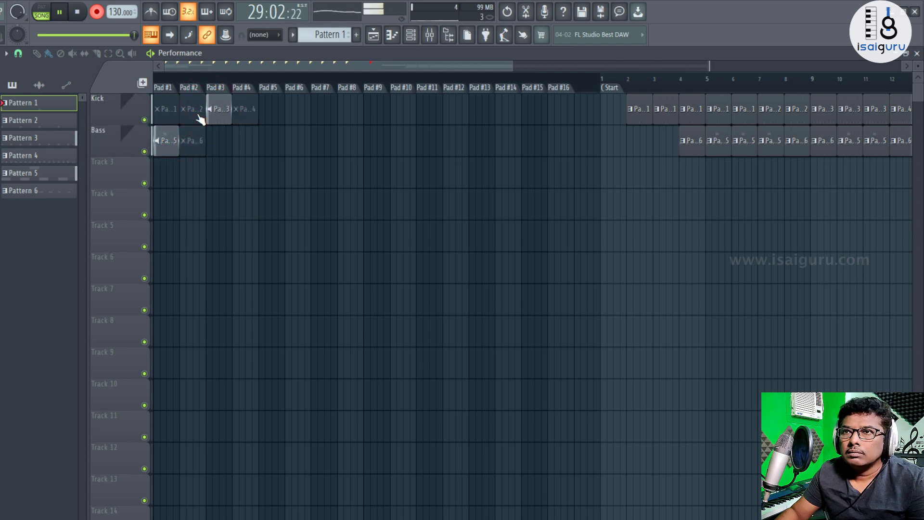
{"action": "left_click", "coordinate": [200, 109]}
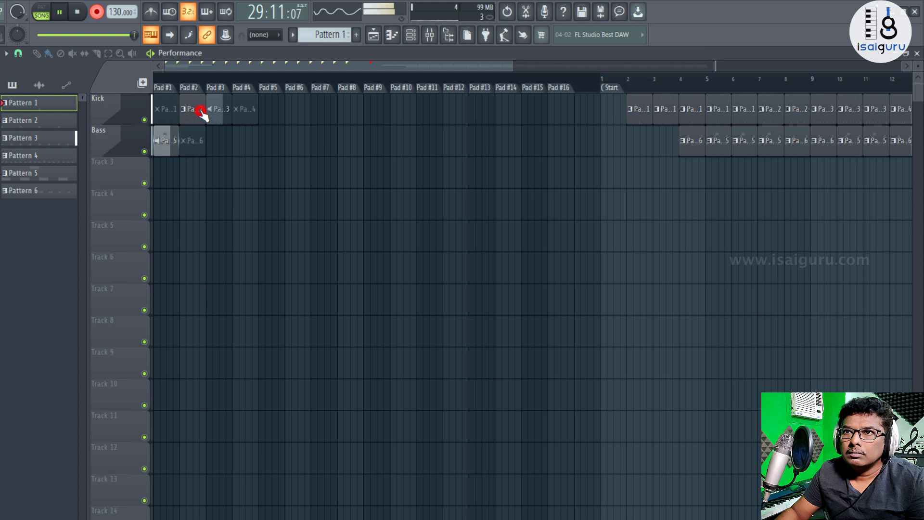
{"action": "left_click", "coordinate": [175, 115]}
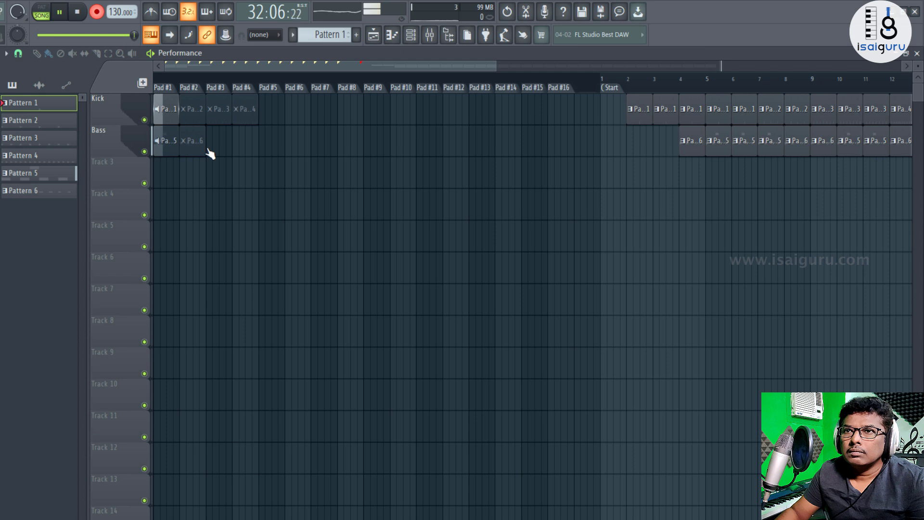
- Switch off the playing Bass and Kick clips and stop the recording
{"action": "right_click", "coordinate": [231, 145]}
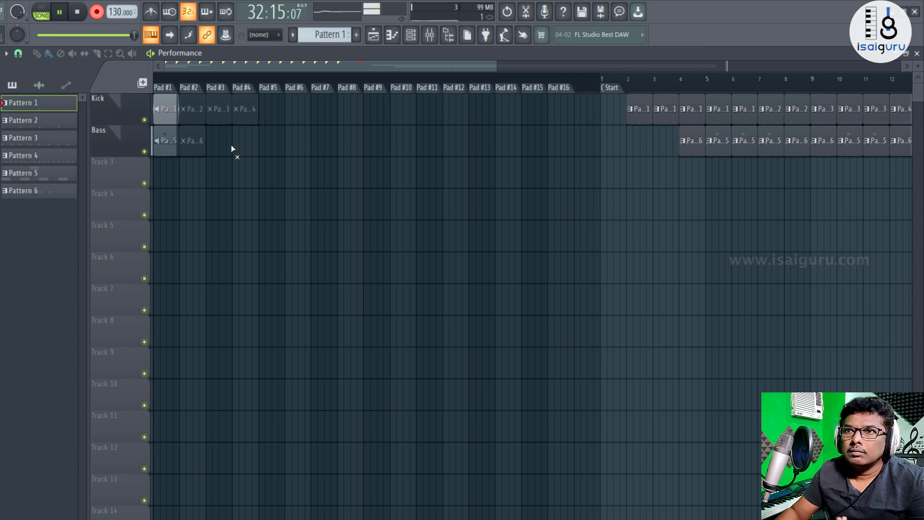
{"action": "right_click", "coordinate": [168, 113]}
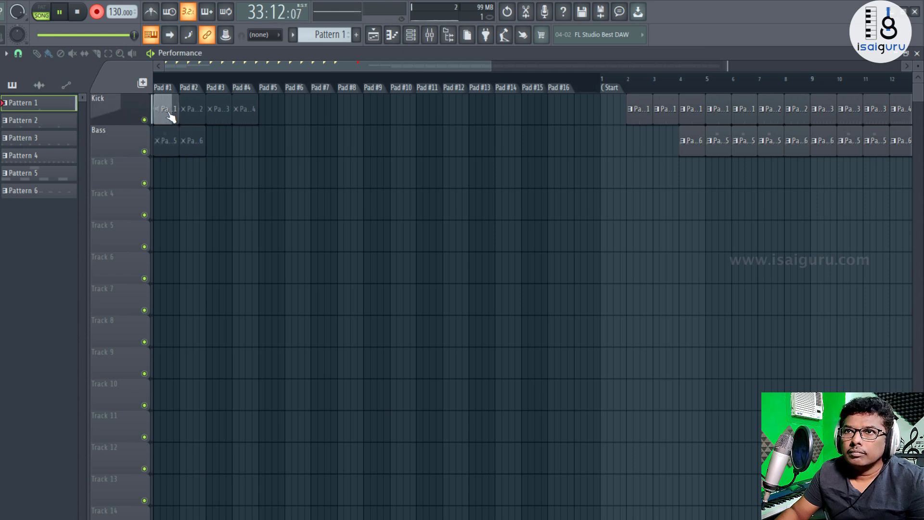
{"action": "left_click", "coordinate": [75, 14]}
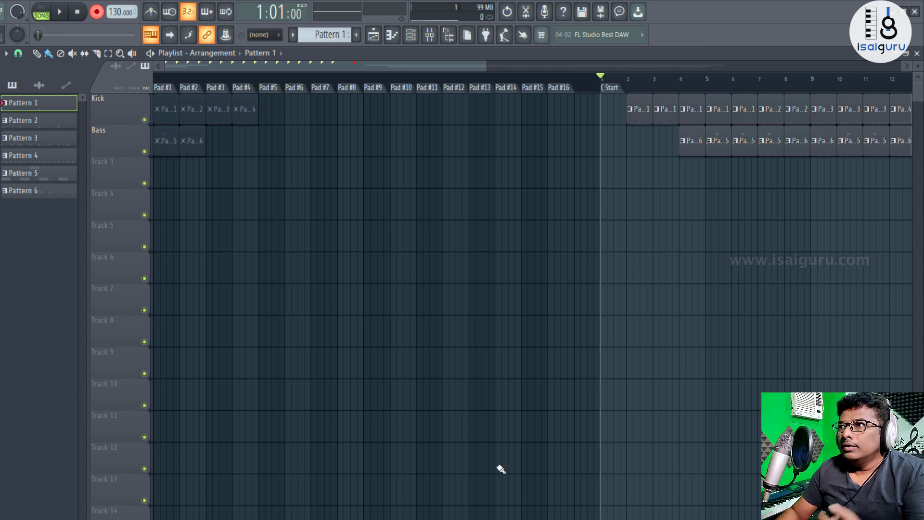
- Play back the recorded Kick and Bass arrangement from the start of the playlist, and stop
{"action": "left_click_drag", "start_coordinate": [489, 65], "coordinate": [768, 65]}
{"action": "left_click_drag", "start_coordinate": [666, 66], "coordinate": [733, 68]}
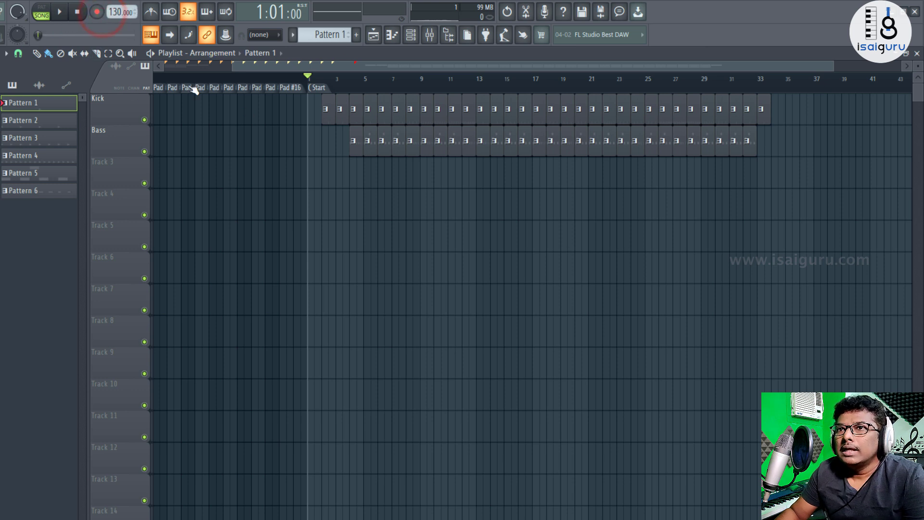
{"action": "left_click", "coordinate": [61, 13]}
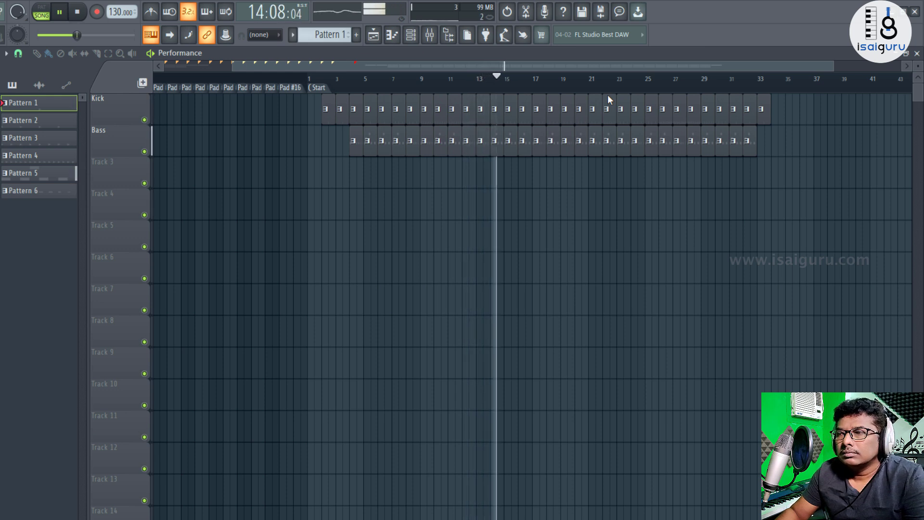
{"action": "left_click", "coordinate": [77, 12]}
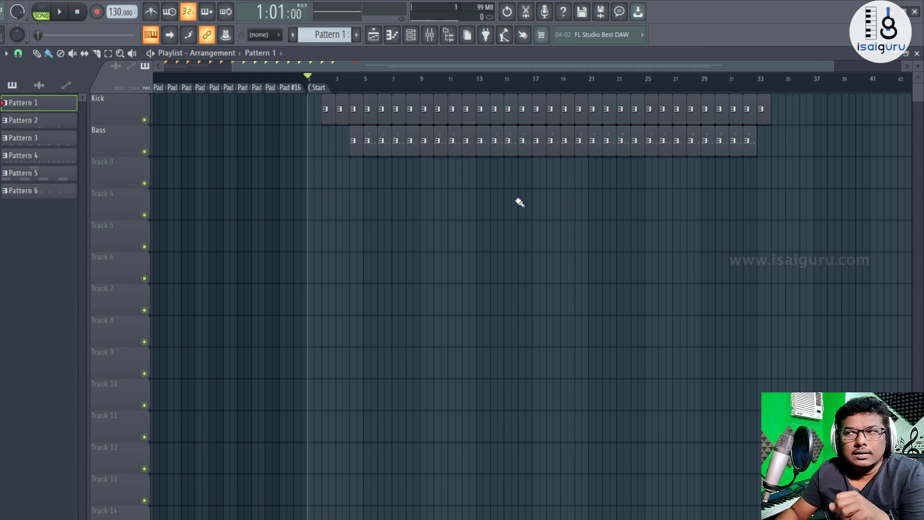
{"action": "left_click", "coordinate": [77, 12]}
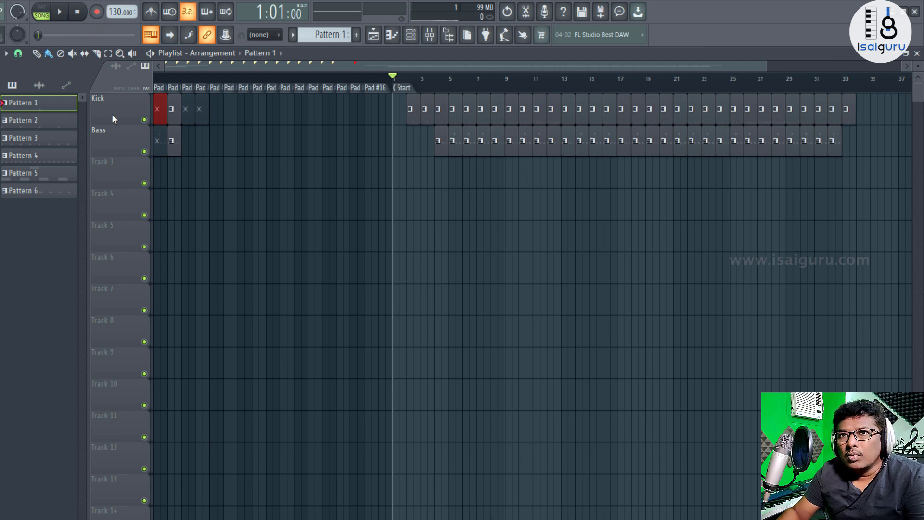
- Turn off performance mode, play the arrangement while trying to trigger Bass Pattern 6 on its pad, and stop
{"action": "left_click", "coordinate": [5, 53]}
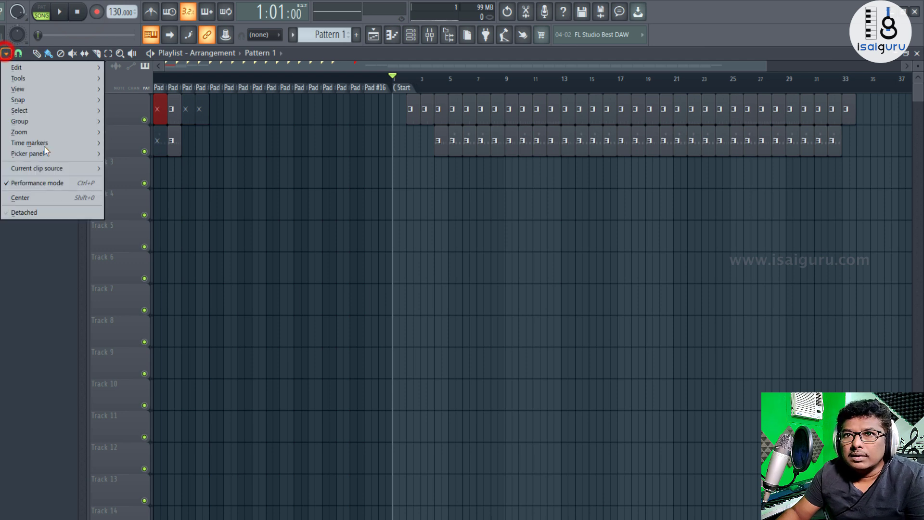
{"action": "left_click", "coordinate": [67, 184]}
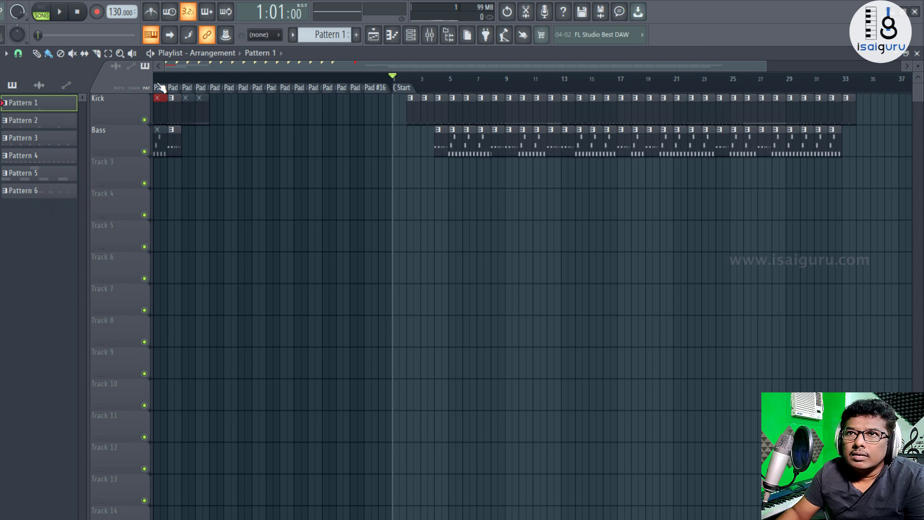
{"action": "left_click", "coordinate": [62, 13]}
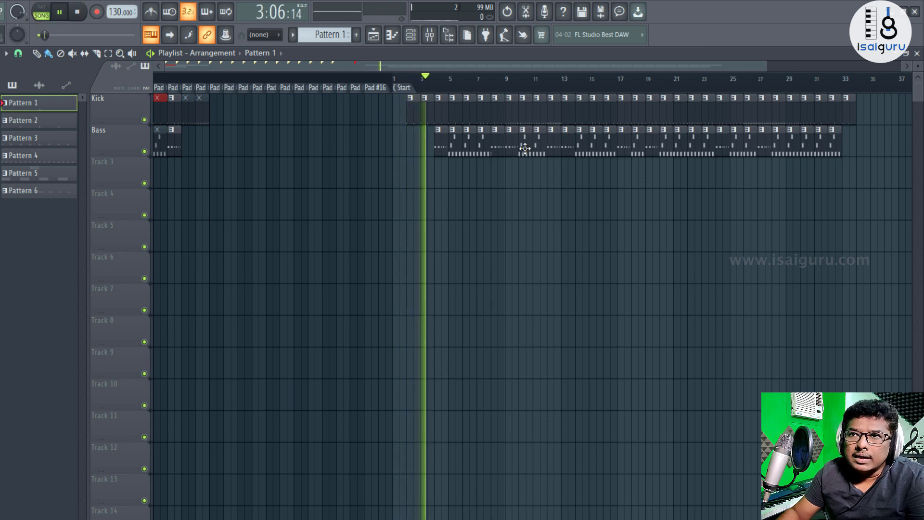
{"action": "left_click", "coordinate": [176, 141]}
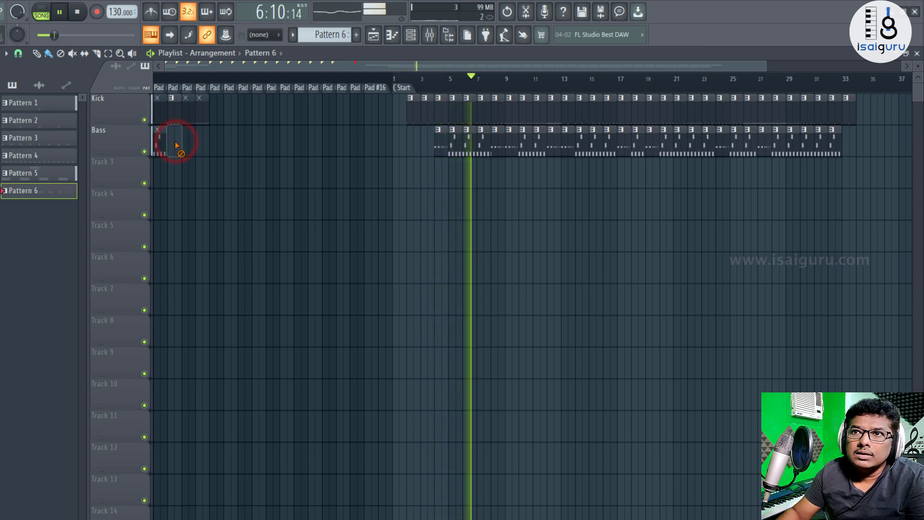
{"action": "left_click", "coordinate": [171, 131]}
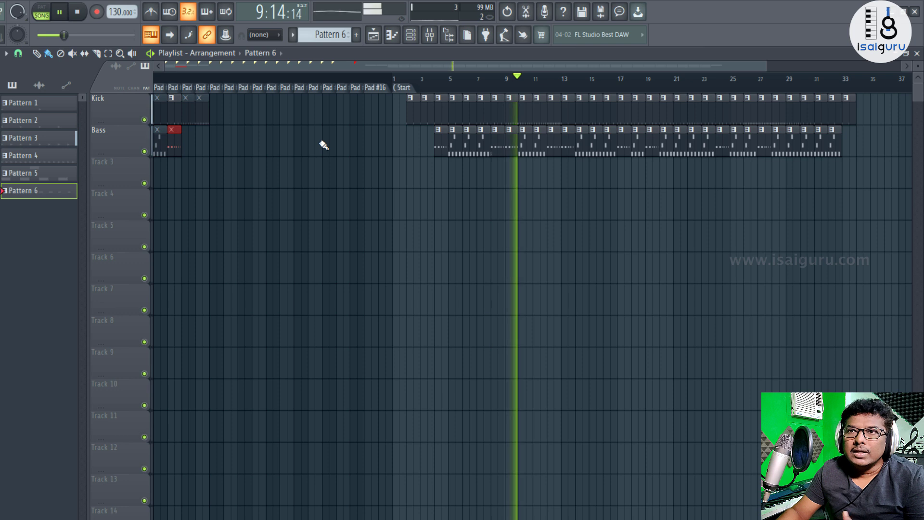
{"action": "left_click", "coordinate": [77, 12]}
- Turn performance mode back on for the playlist
{"action": "left_click", "coordinate": [6, 53]}
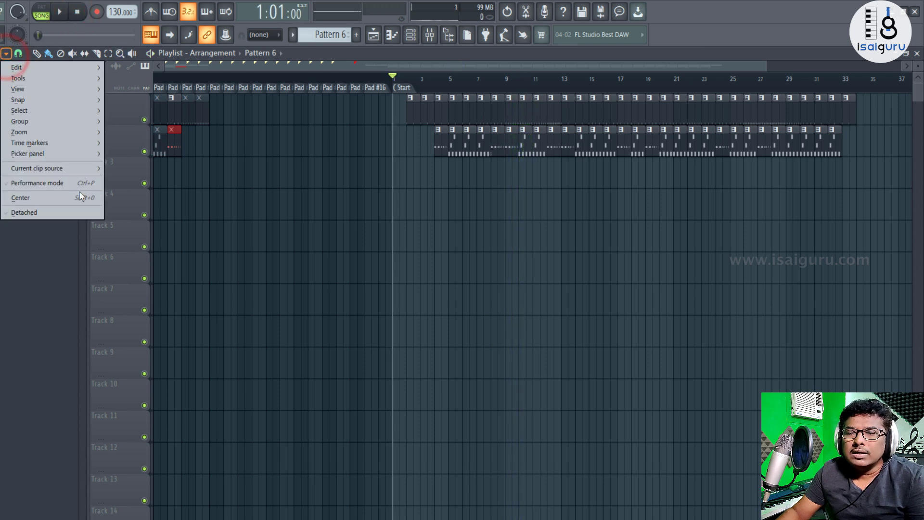
{"action": "left_click", "coordinate": [80, 185]}
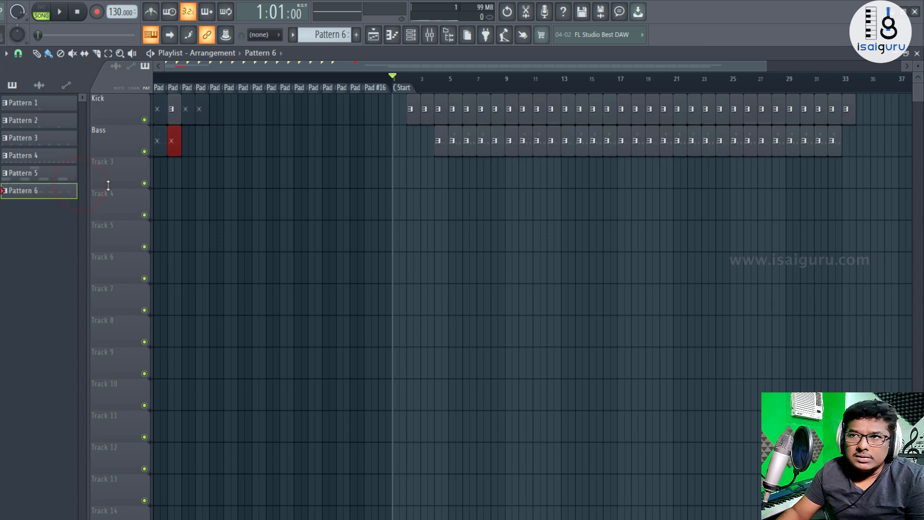